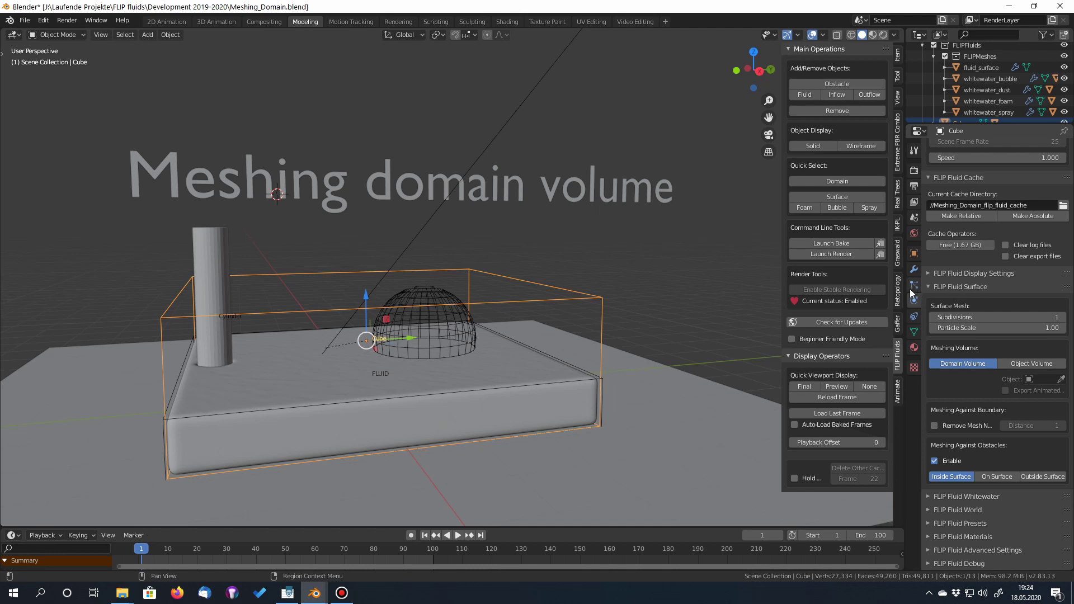
Widen the properties editor so the domain's FLIP Fluid Surface options are fully readable, and view the domain from the front.
left_click_drag(907, 289, 823, 291)
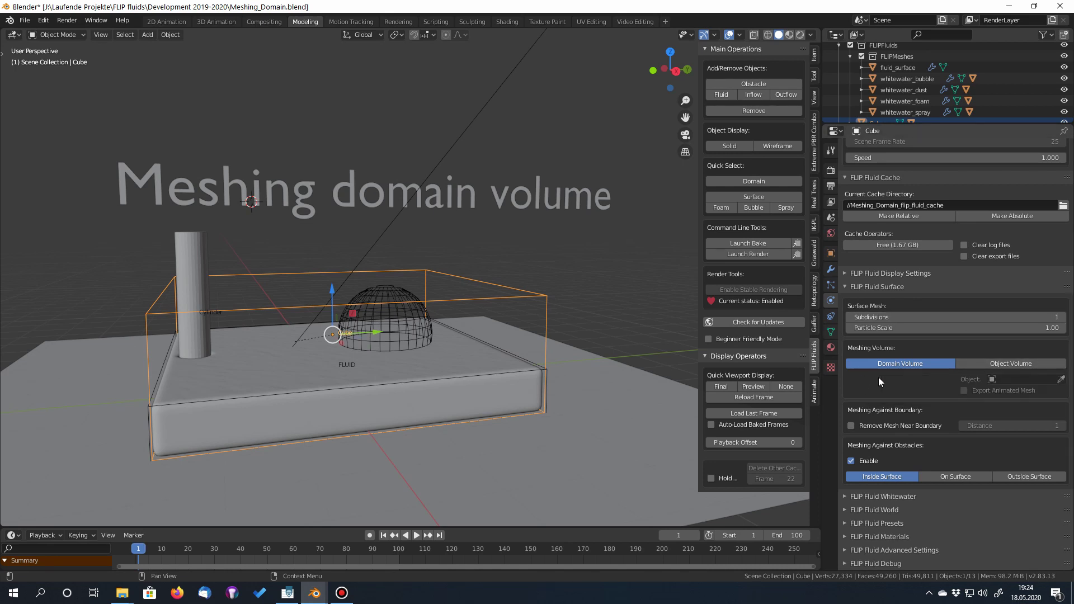
middle_click_drag(295, 366, 400, 400)
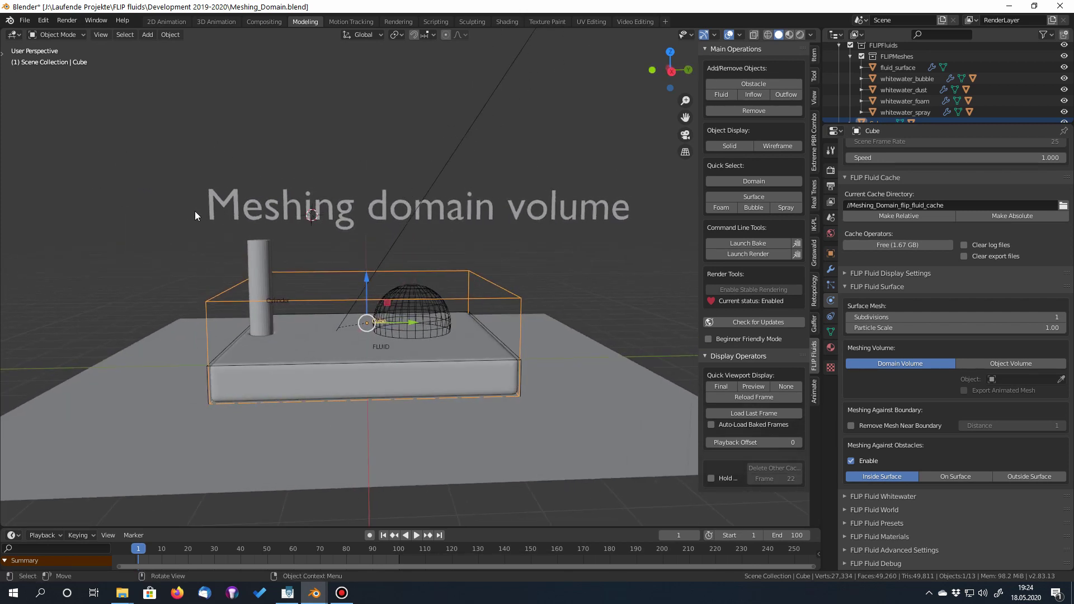
middle_click_drag(388, 337, 370, 330)
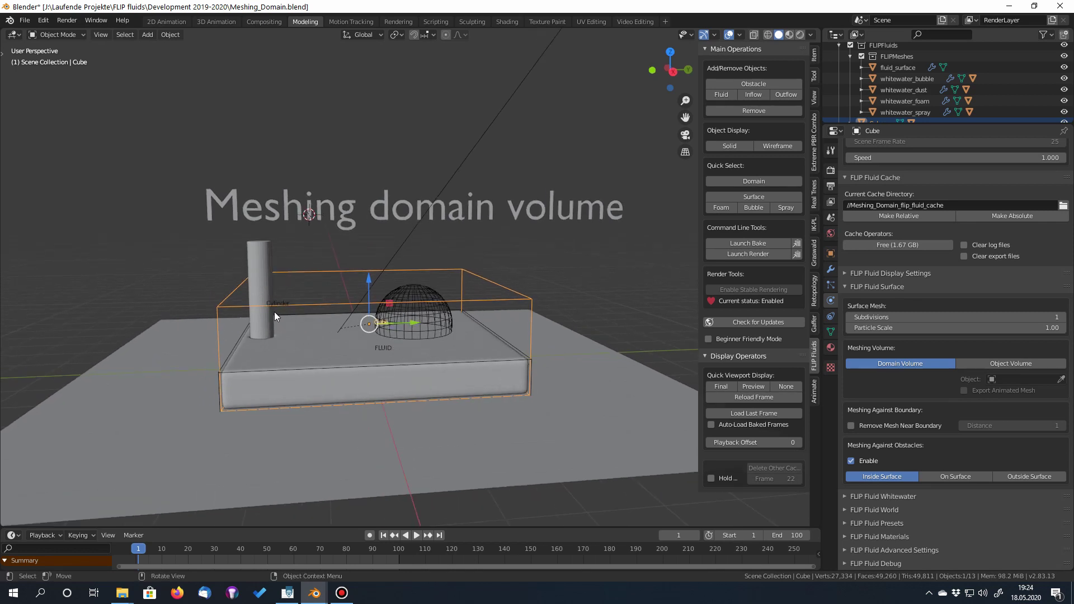
Inspect the fluid surface, the wireframe sphere and the domain cube's Meshing Volume settings under FLIP Fluid Surface.
left_click(310, 372)
middle_click_drag(367, 412, 386, 407)
scroll(403, 386, "up", 2)
scroll(417, 356, "down", 2)
left_click(421, 350)
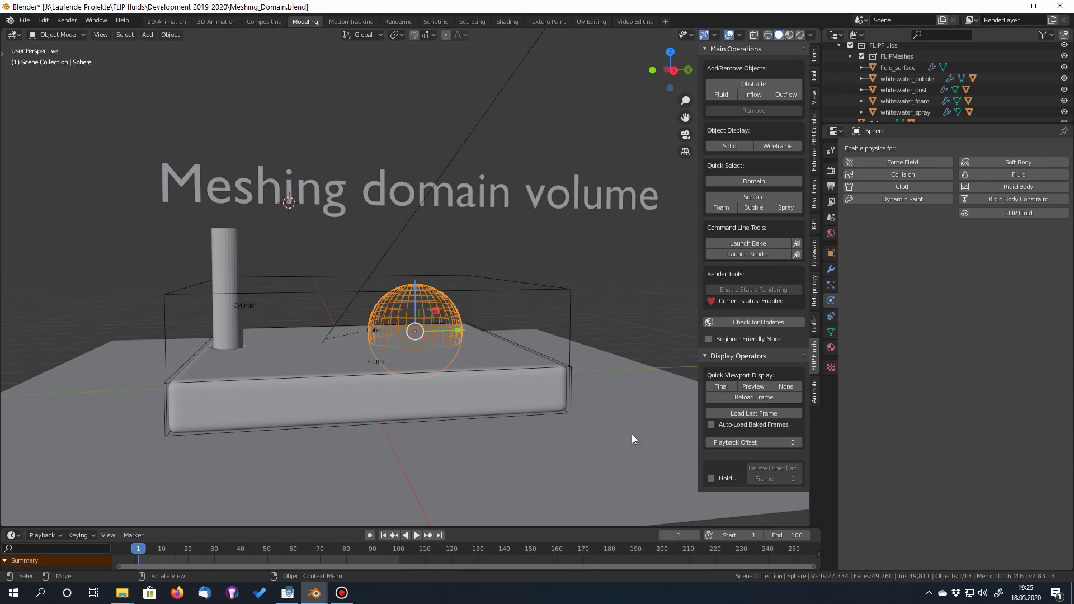
middle_click_drag(632, 439, 628, 439)
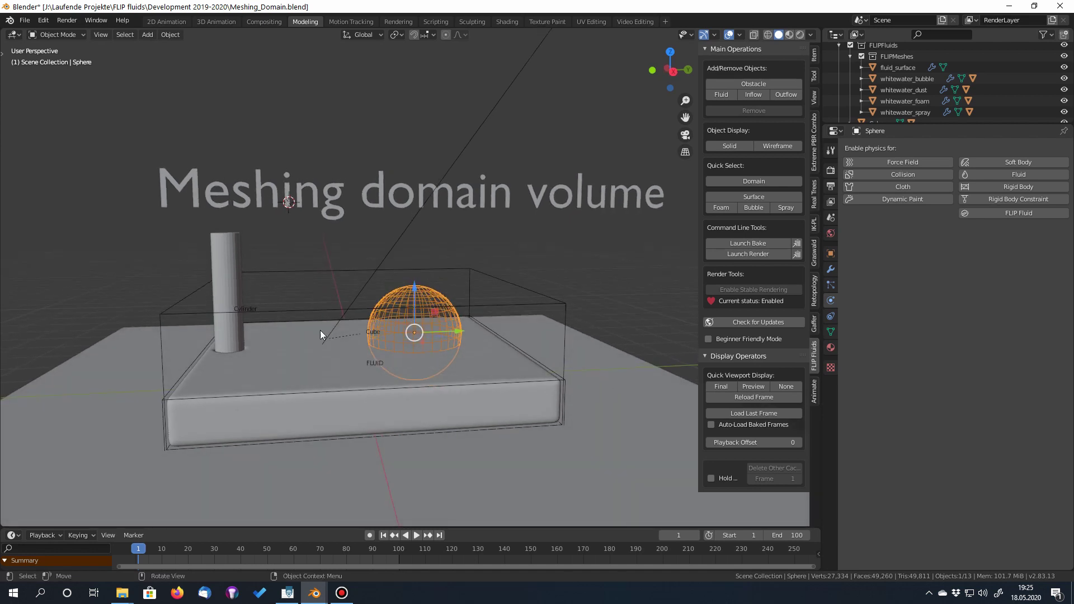
left_click(288, 311)
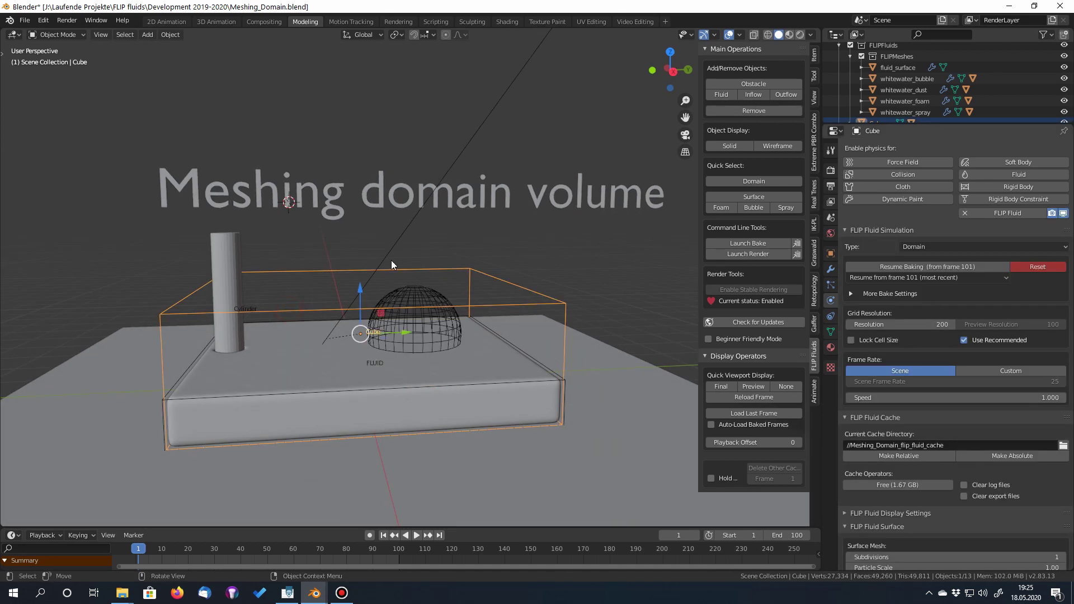
scroll(1027, 442, "down", 8)
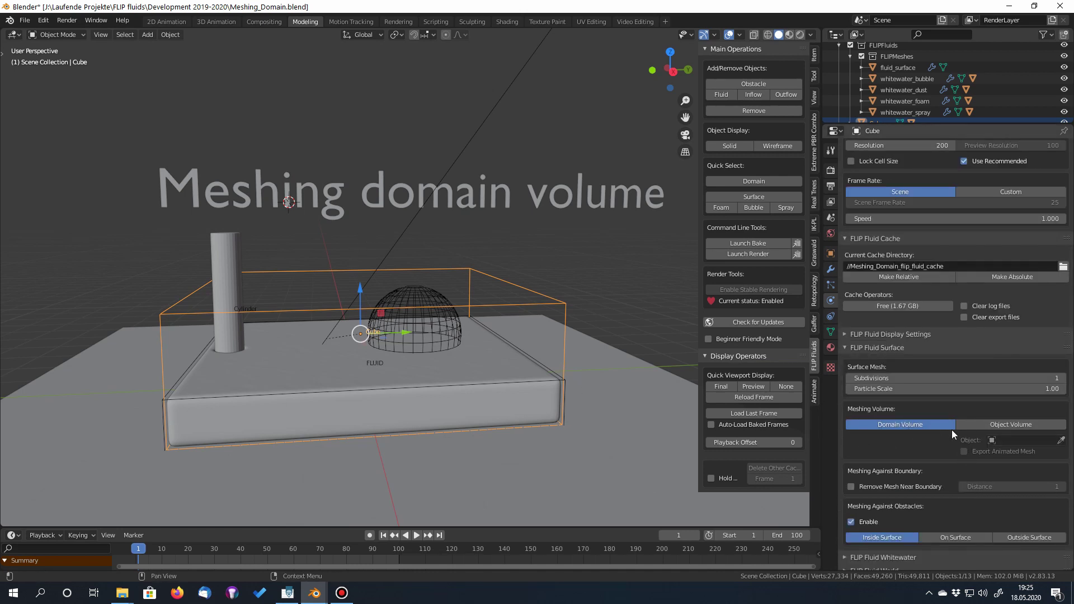
Play the domain-volume fluid simulation while viewing it from another angle, and cancel playback to return to frame 1.
key("space")
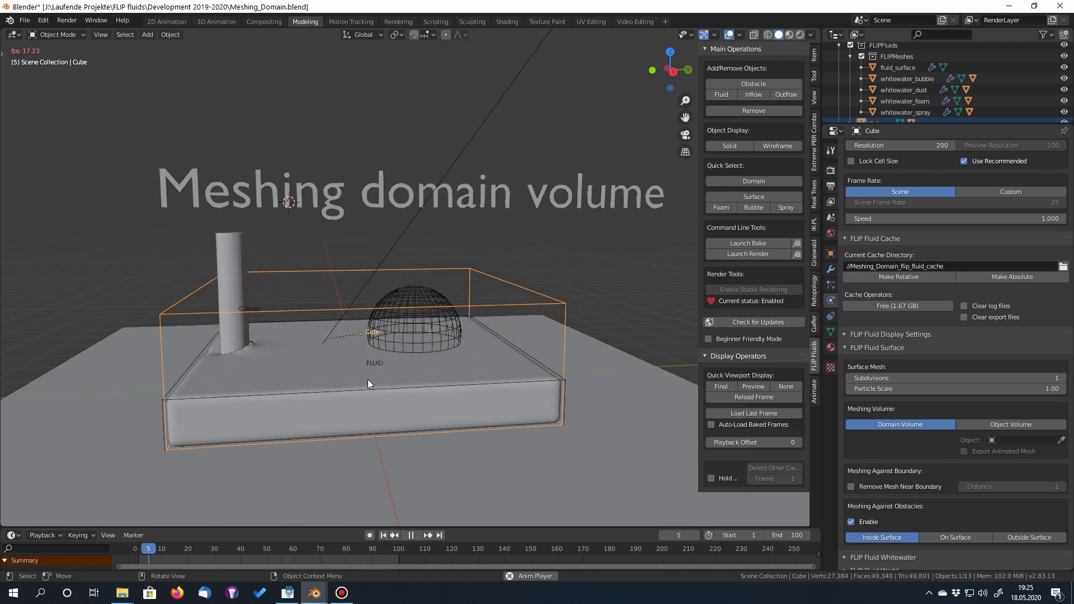
middle_click_drag(333, 396, 582, 381)
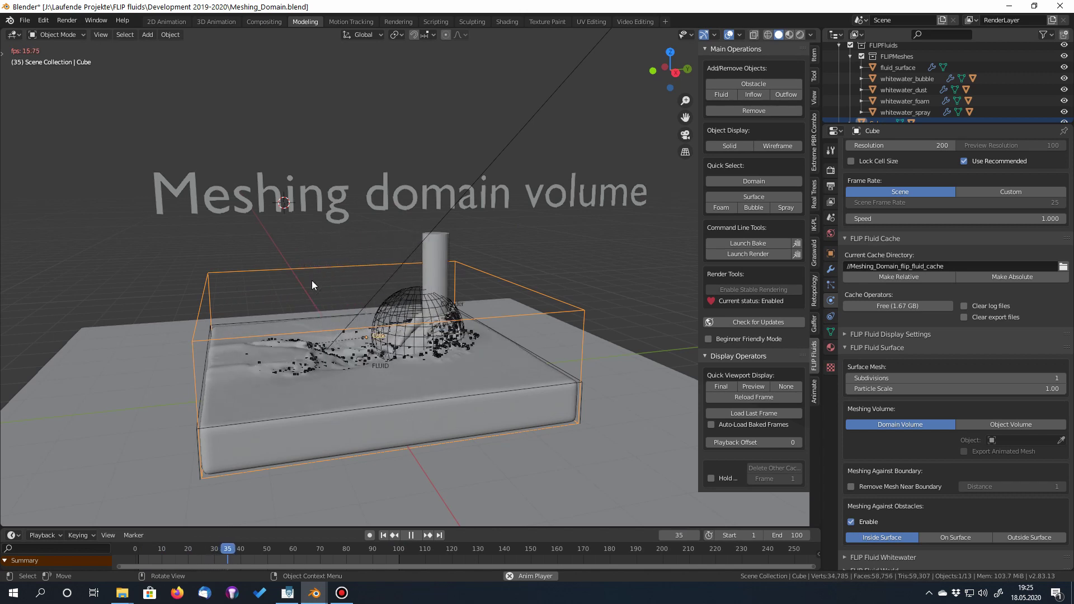
key("Escape")
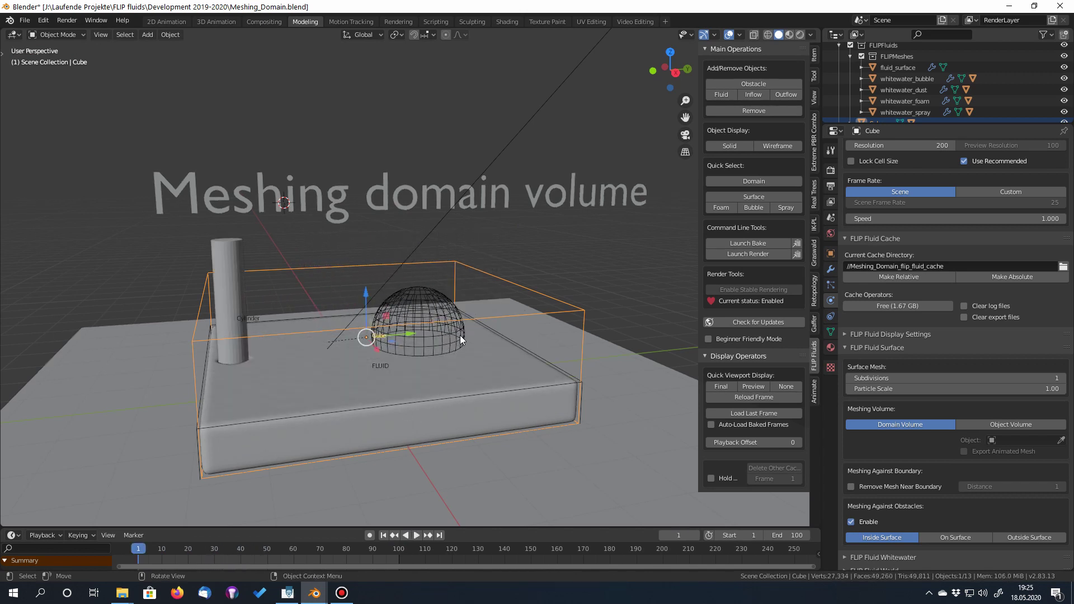
Switch to the Meshing_Domain_Object.blend window and examine the sphere-shaped fluid inside the domain.
mouse_move(316, 594)
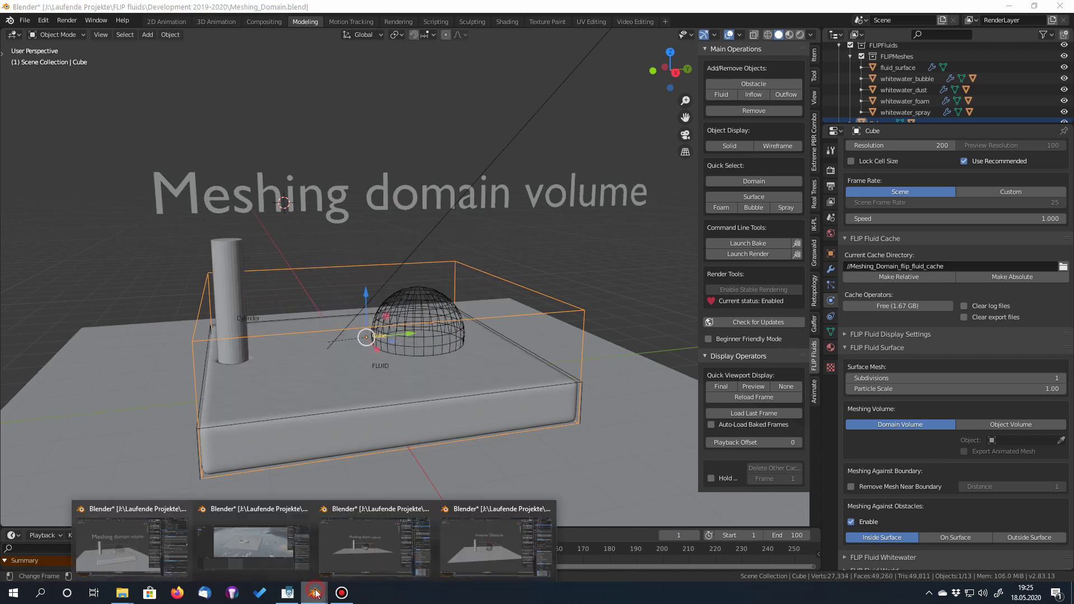
left_click(338, 549)
scroll(481, 230, "down", 3)
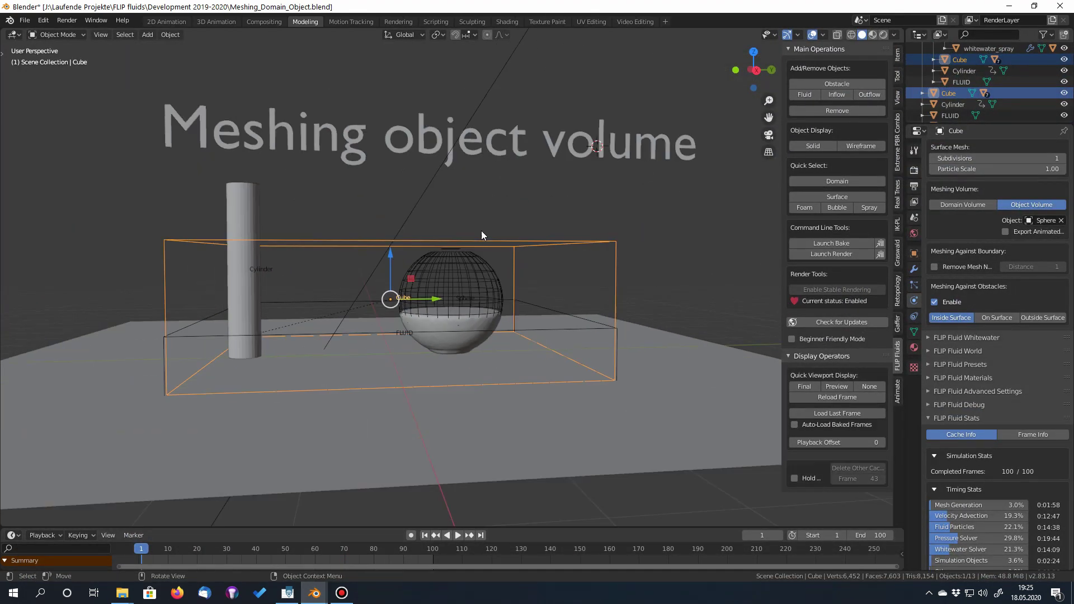
middle_click_drag(481, 230, 241, 283)
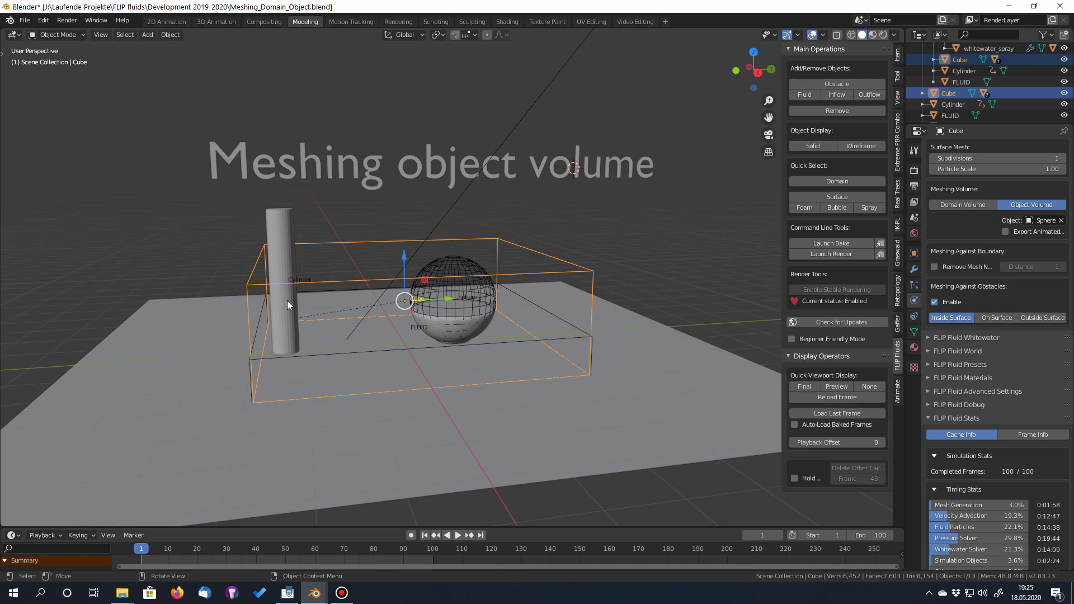
scroll(507, 338, "up", 3)
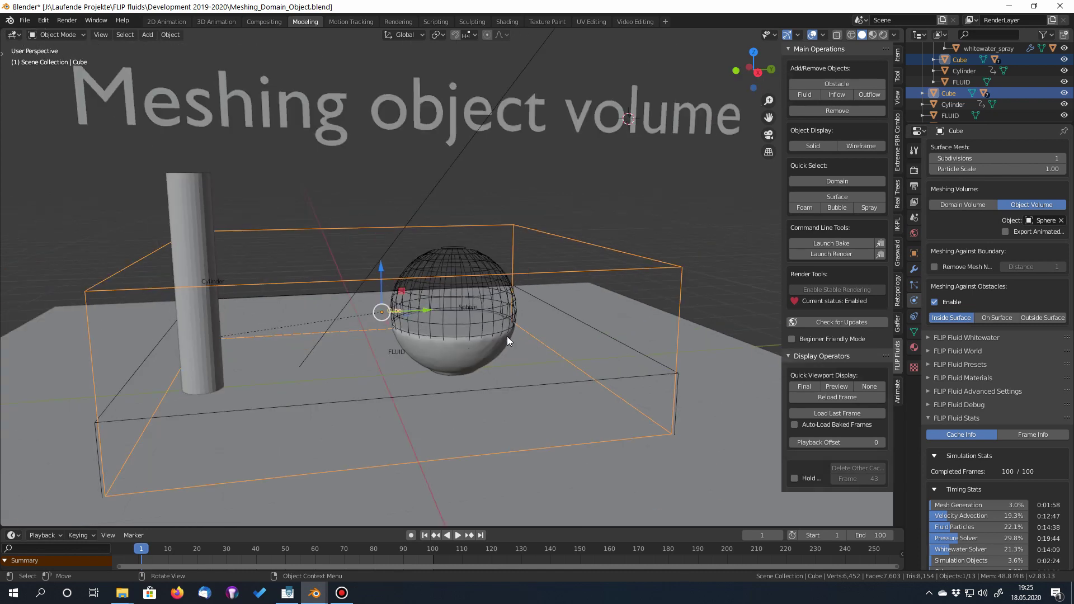
scroll(512, 341, "down", 1)
Review the domain's mesh stats and widen the properties editor around its Object Volume meshing settings.
scroll(976, 358, "down", 10)
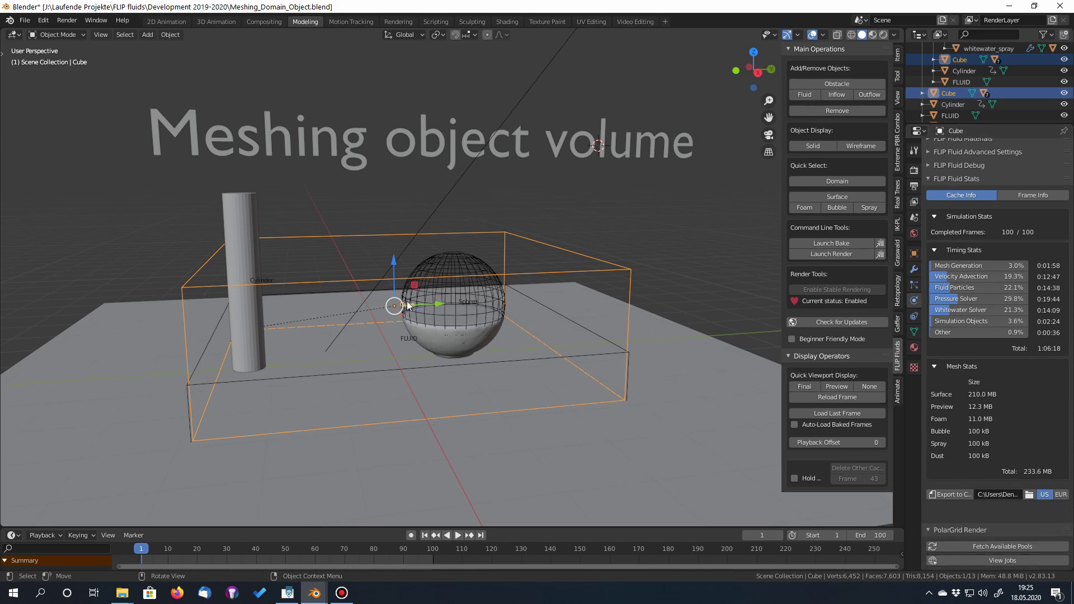
scroll(985, 361, "up", 8)
scroll(985, 362, "up", 9)
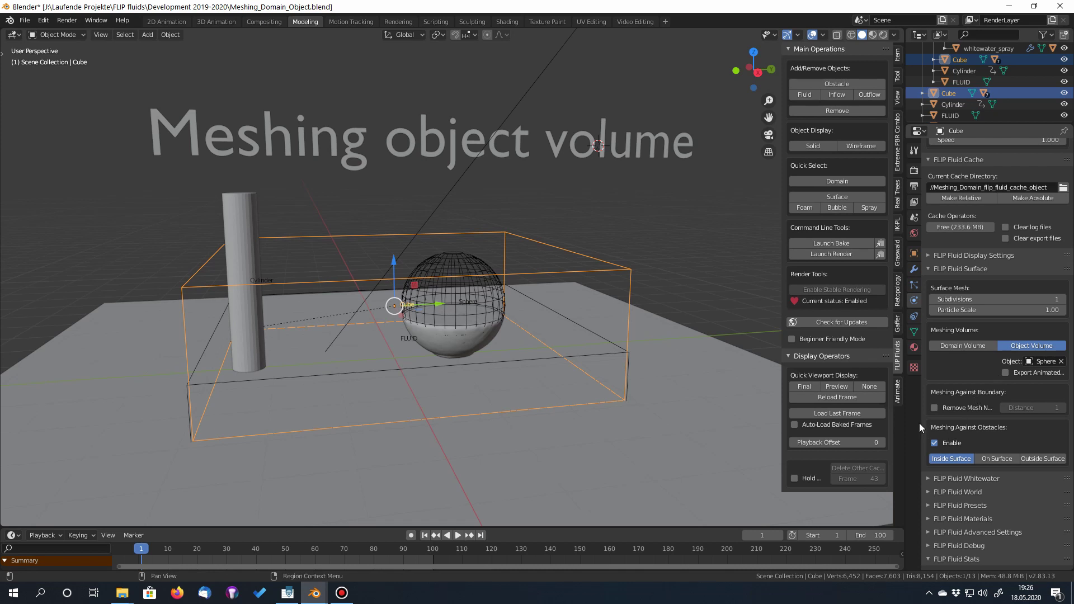
mouse_move(921, 424)
left_mouse_down()
mouse_move(912, 424)
mouse_move(929, 424)
left_mouse_up()
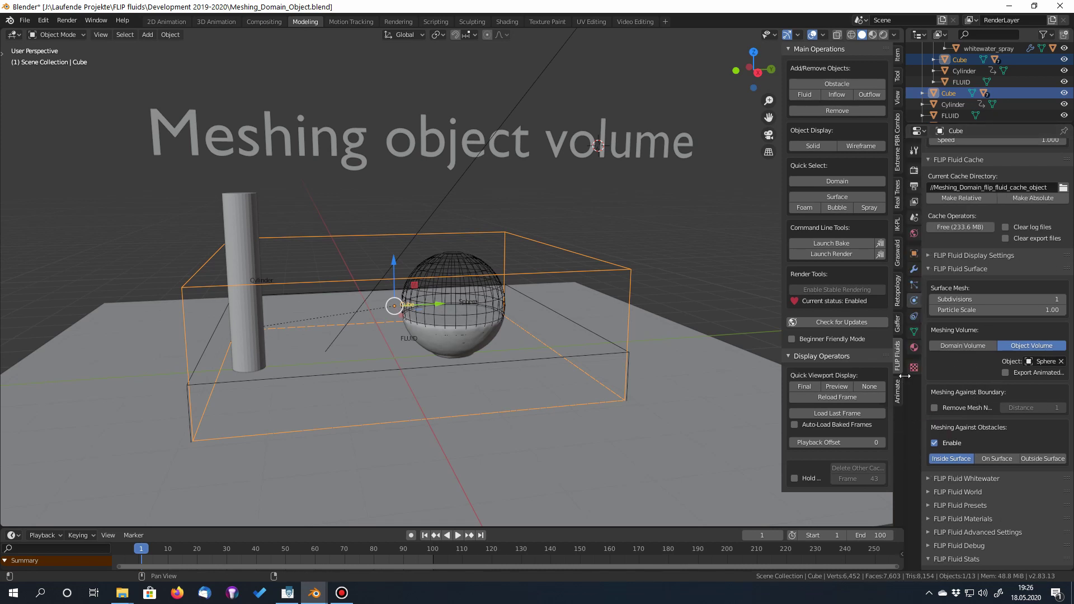
left_click_drag(911, 372, 784, 369)
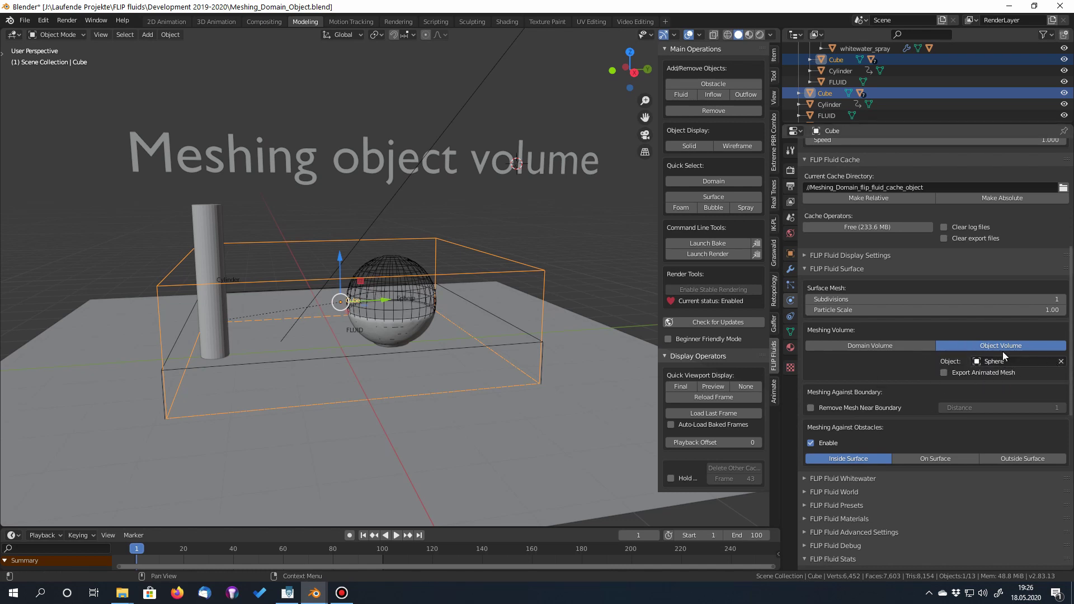
Play the object-volume simulation, pause it at frame 89 and select the meshing sphere.
scroll(378, 391, "up", 3)
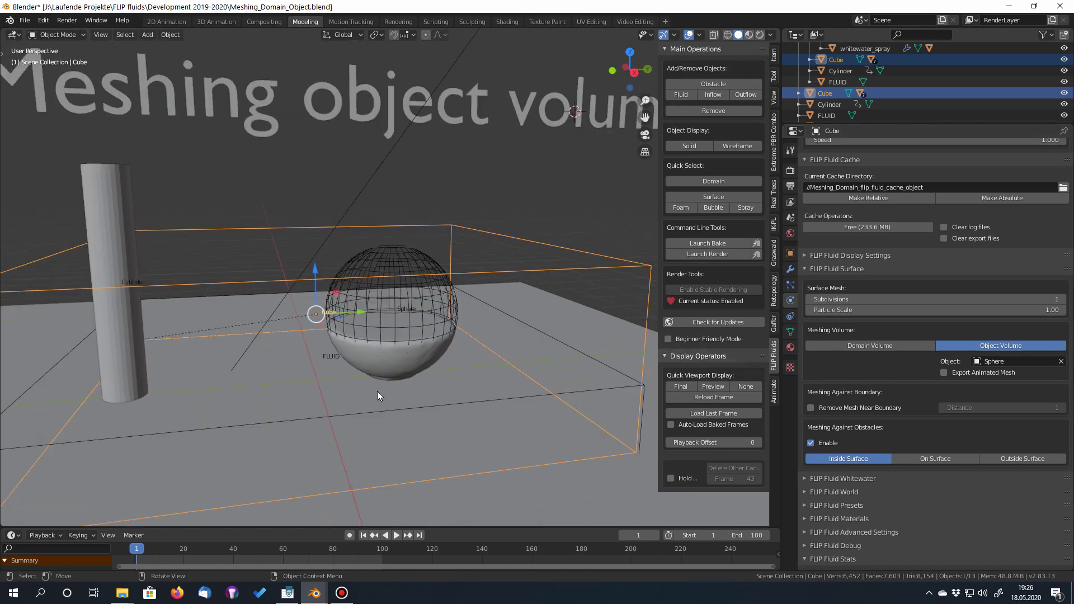
key("space")
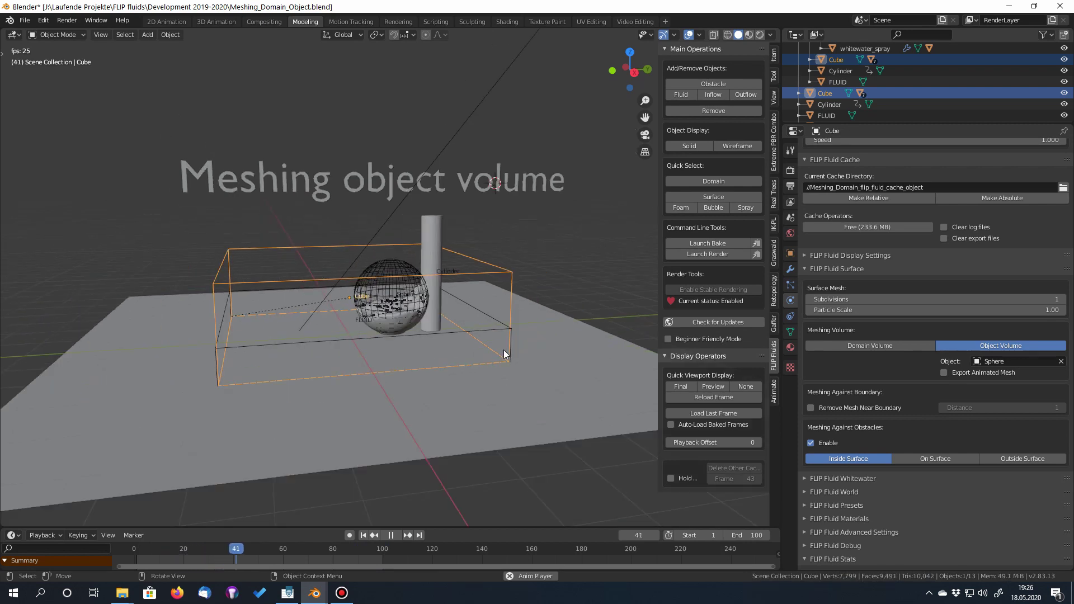
key("space")
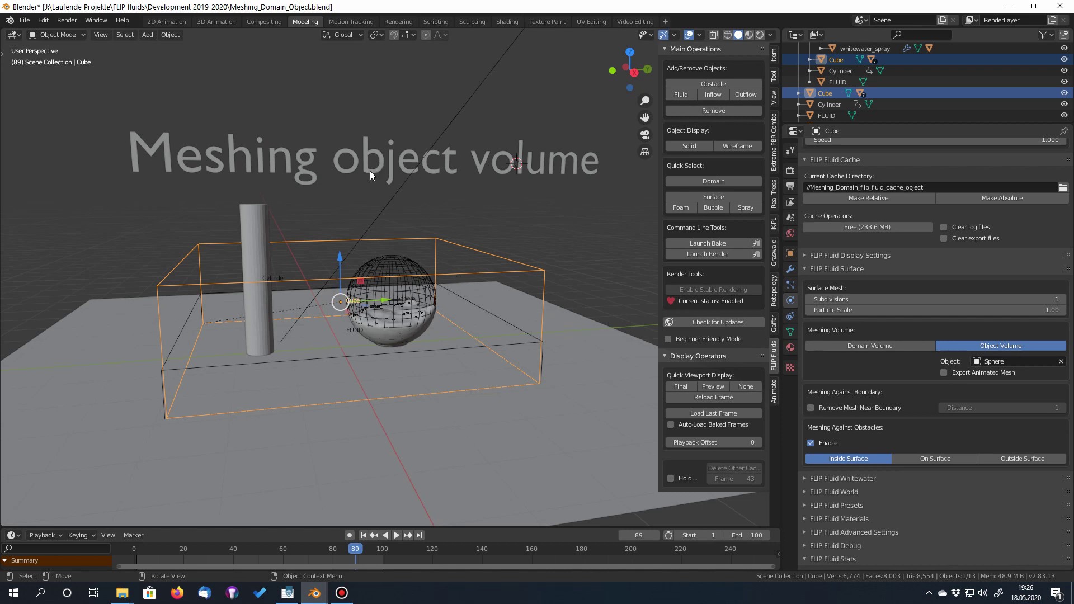
scroll(468, 344, "up", 3)
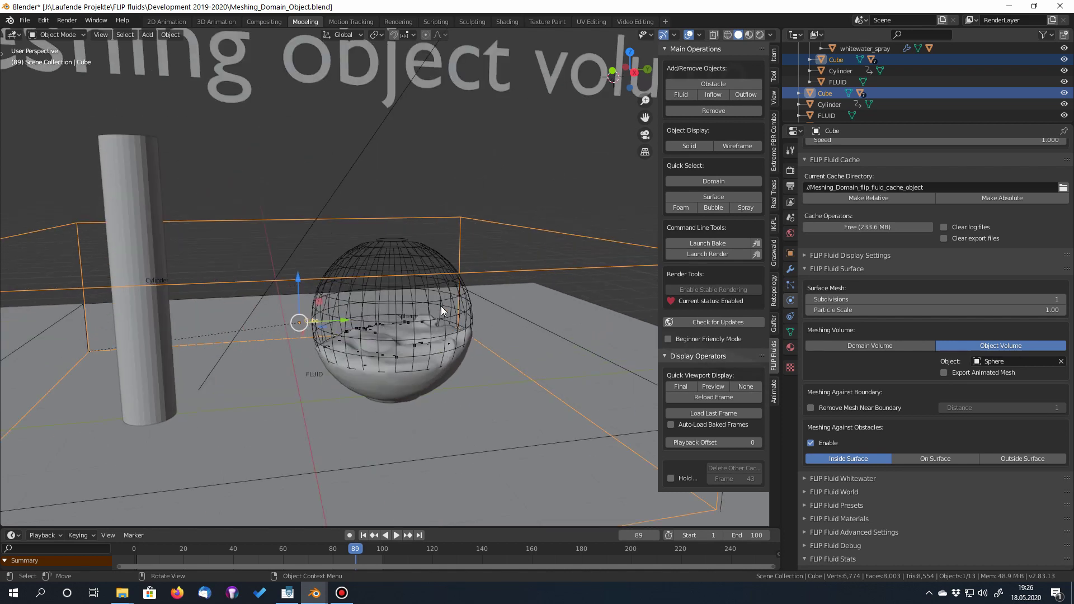
left_click(405, 300)
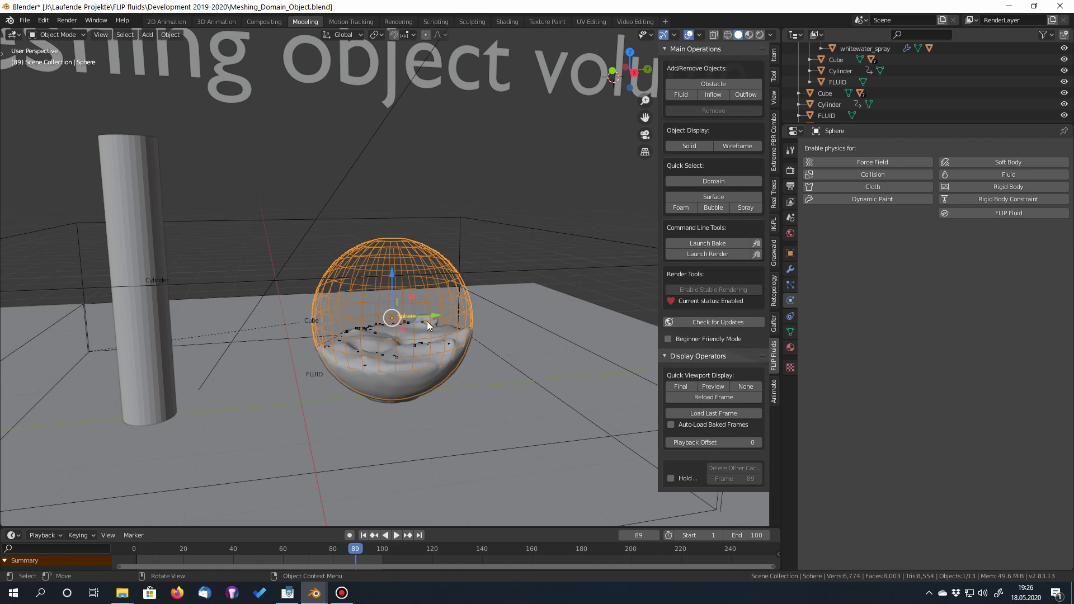
Switch to the Meshing_Domain_InverseObstacle.blend window and play its simulation, pausing at frame 14.
mouse_move(314, 593)
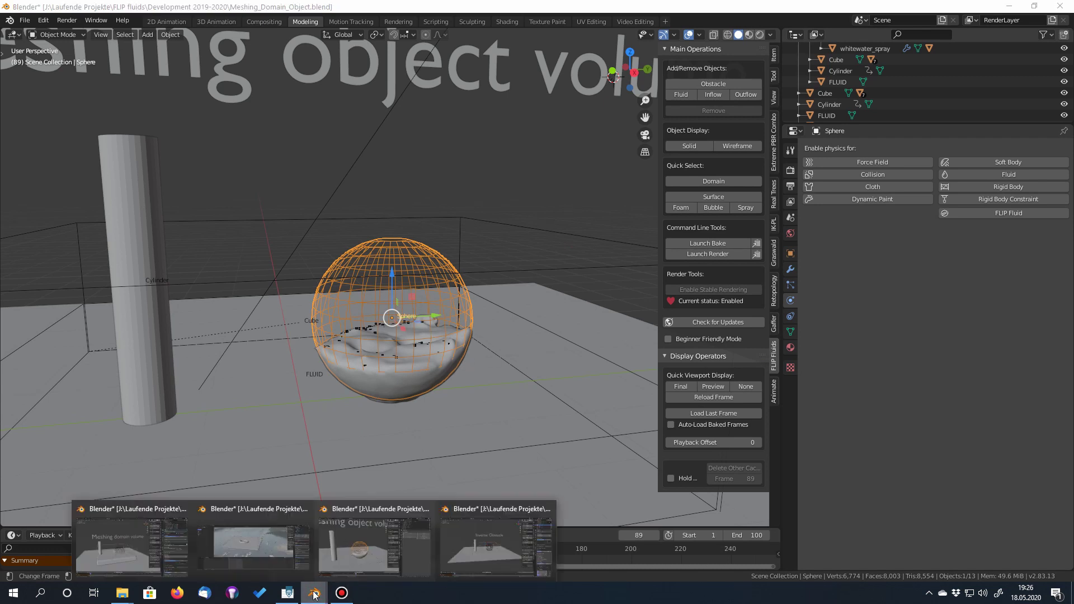
left_click(470, 540)
scroll(465, 315, "up", 4)
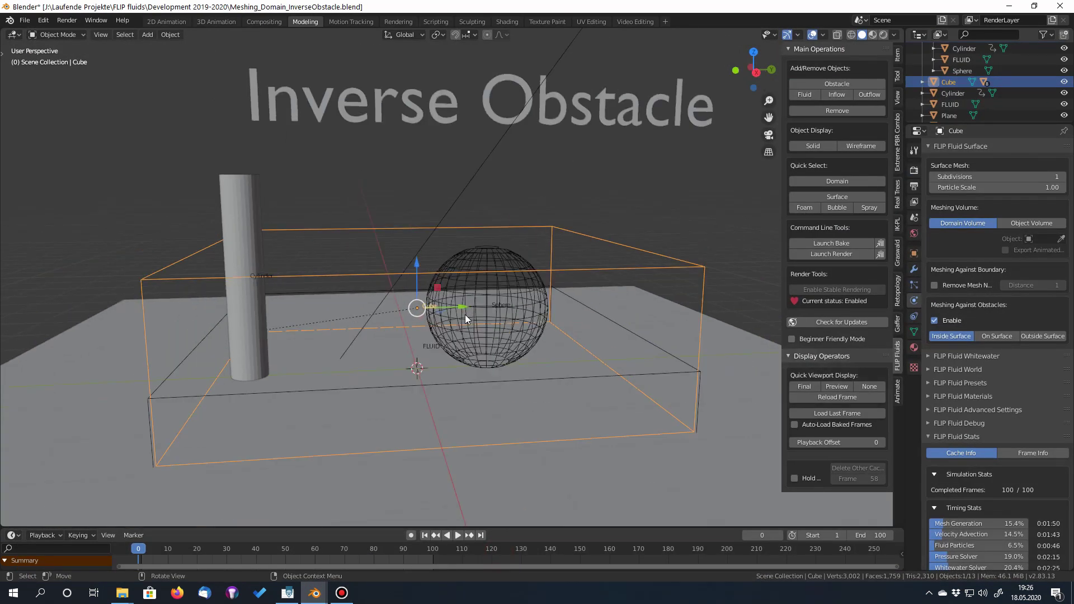
scroll(476, 351, "down", 1)
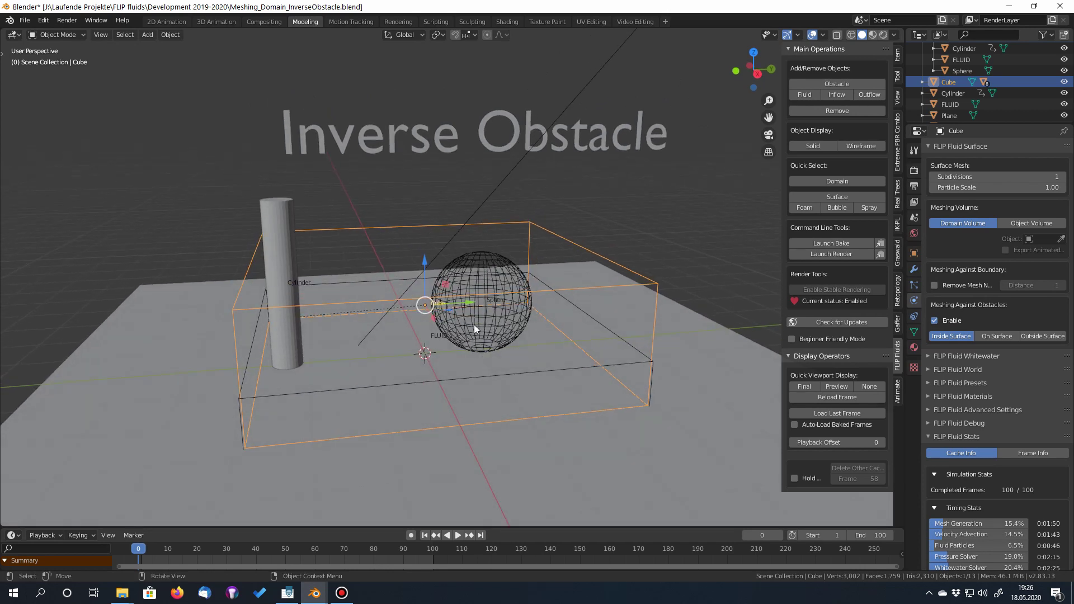
key("space")
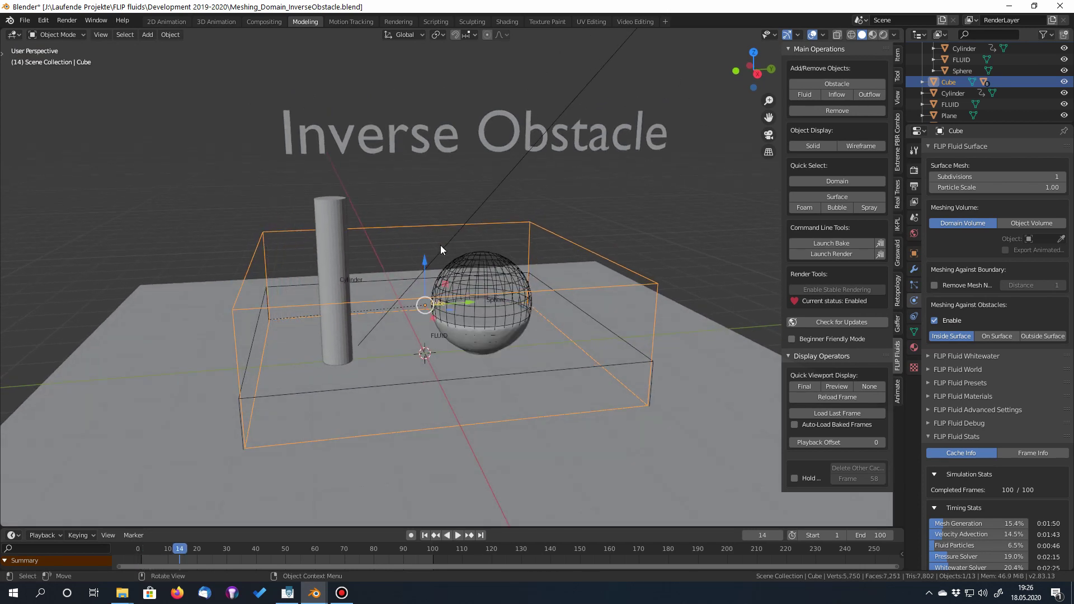
middle_click_drag(639, 361, 672, 341)
Review the inverse-obstacle domain's timing and mesh stats, cache settings and Meshing Volume setting.
scroll(1028, 422, "down", 5)
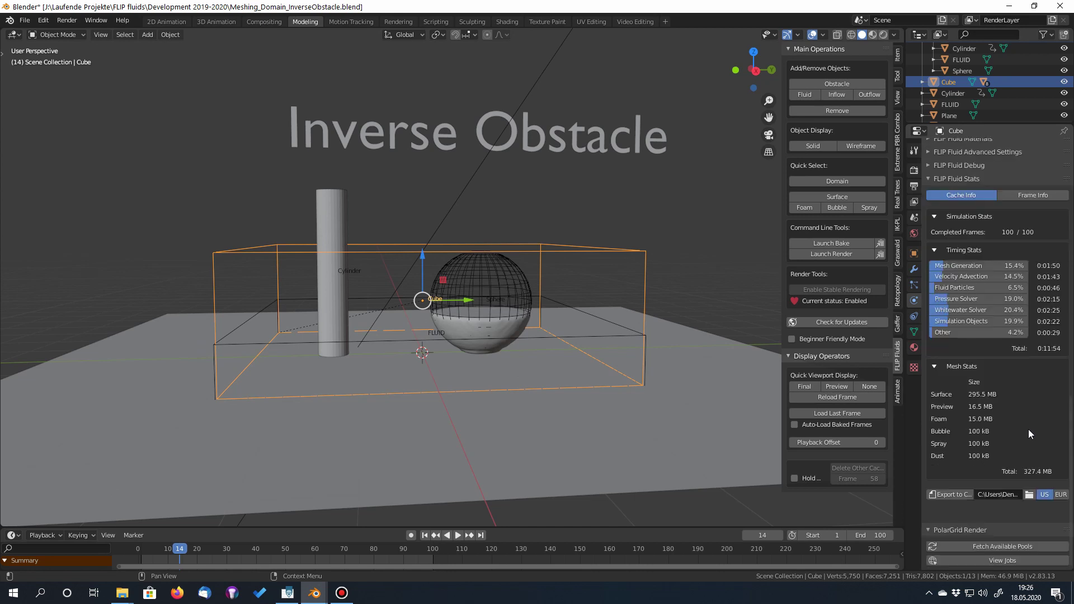
scroll(1027, 423, "up", 4)
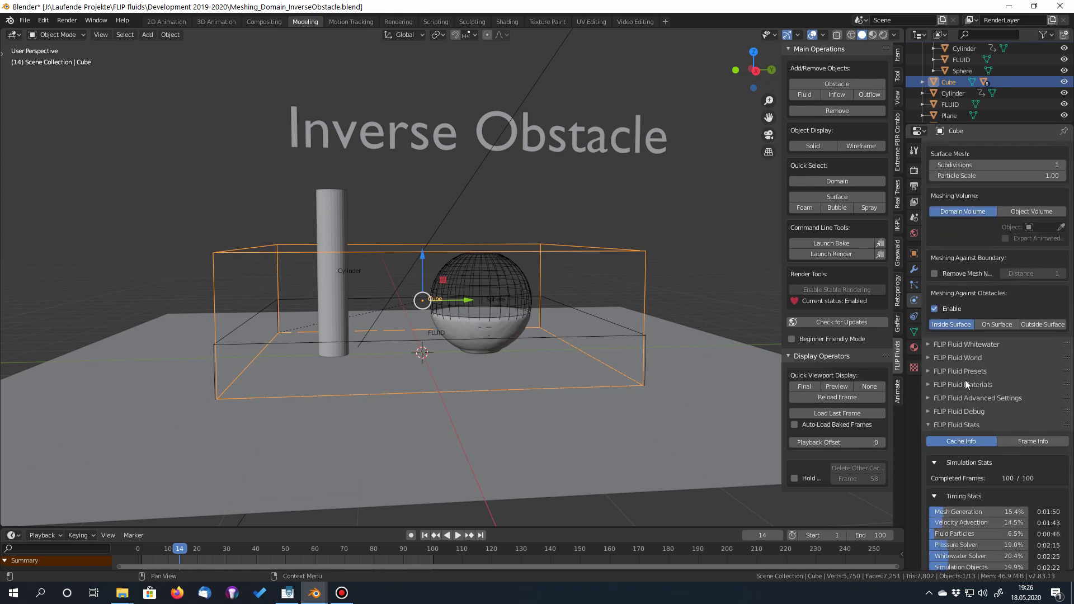
scroll(986, 433, "up", 6)
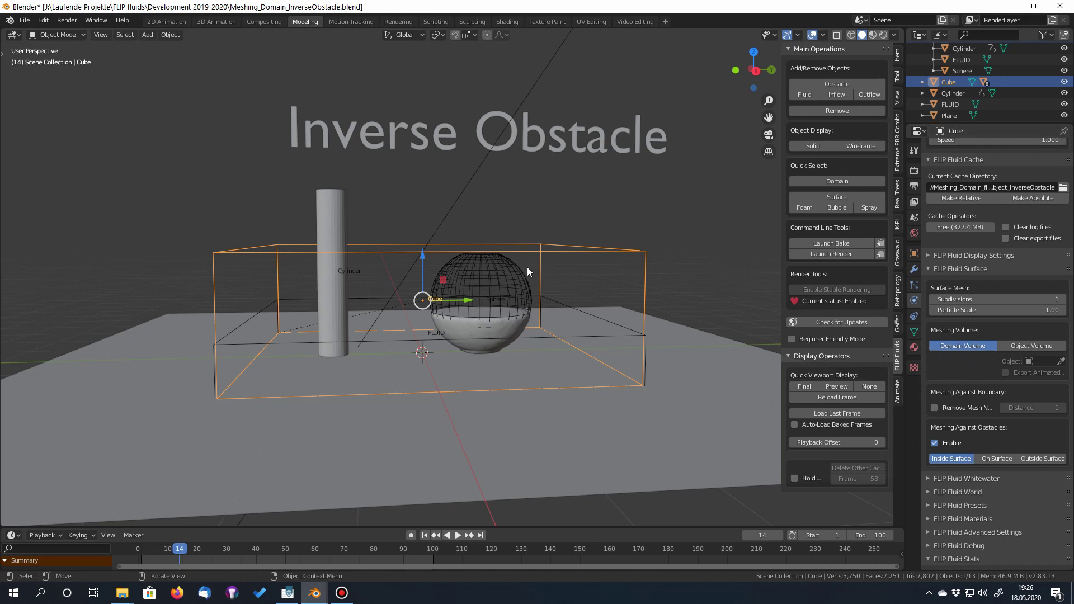
Select the sphere to check its Inverse obstacle settings, and play the simulation on to frame 79.
left_click(486, 281)
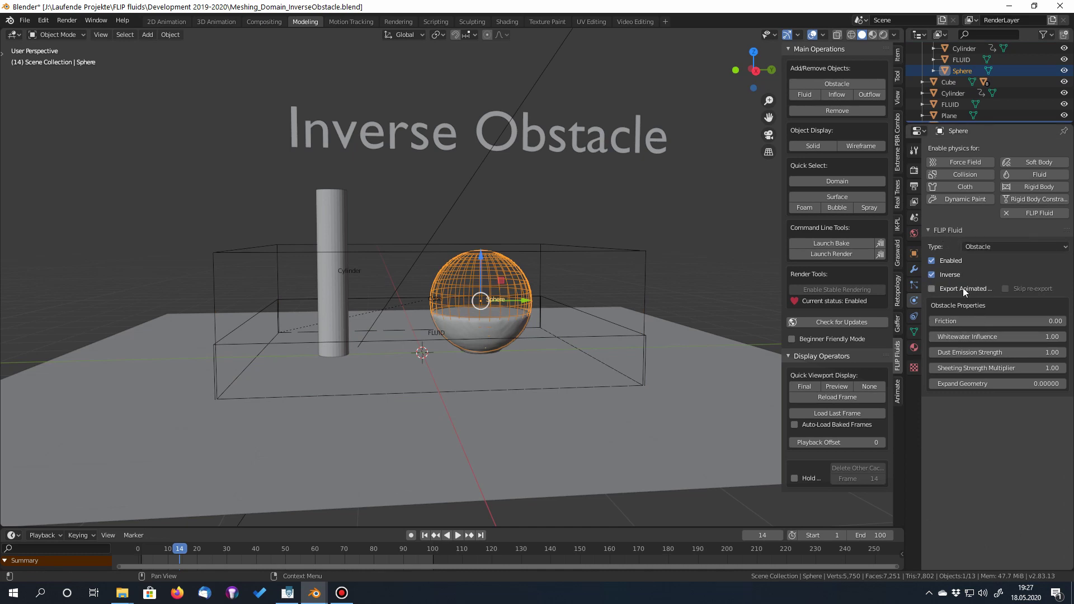
key("space")
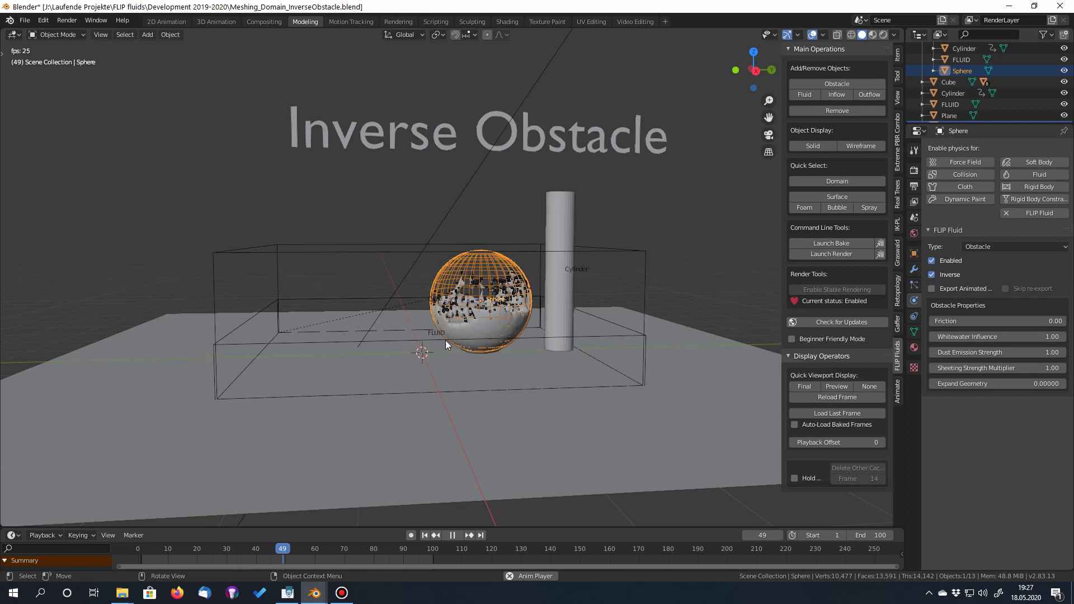
key("space")
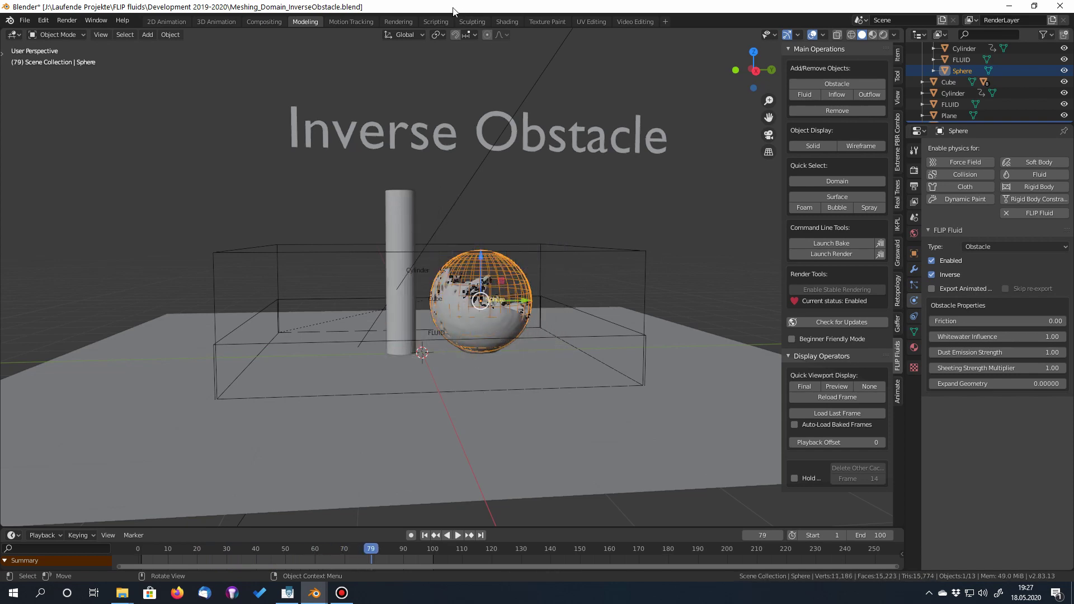
Place the Meshing_Domain_InverseObstacle.blend window beside Meshing_Domain_Object.blend and play both simulations to compare the fluid in the spheres.
left_click_drag(453, 12, 1071, 17)
left_click(141, 144)
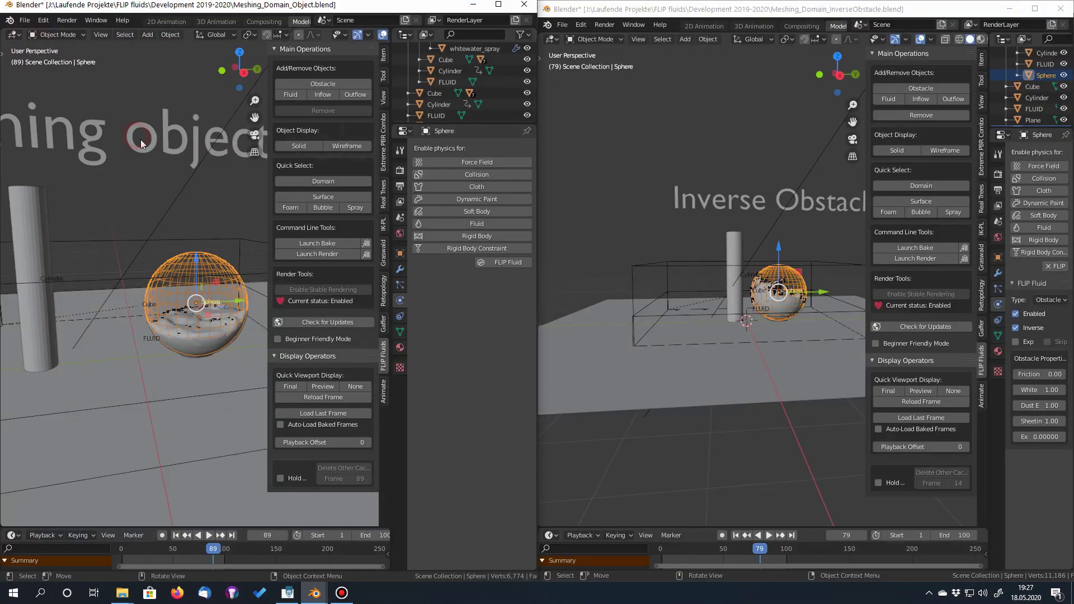
scroll(141, 145, "up", 3)
key("space")
key("space")
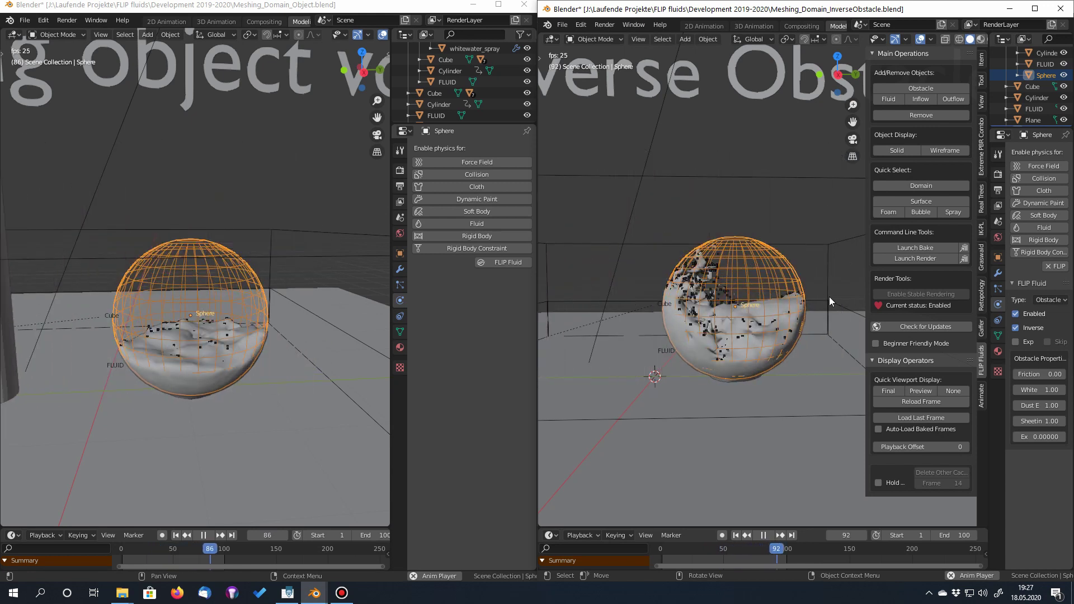
Compare the playing fluid in both spheres, hold frame 14 in the inverse-obstacle scene and select its ground plane.
scroll(240, 343, "down", 6)
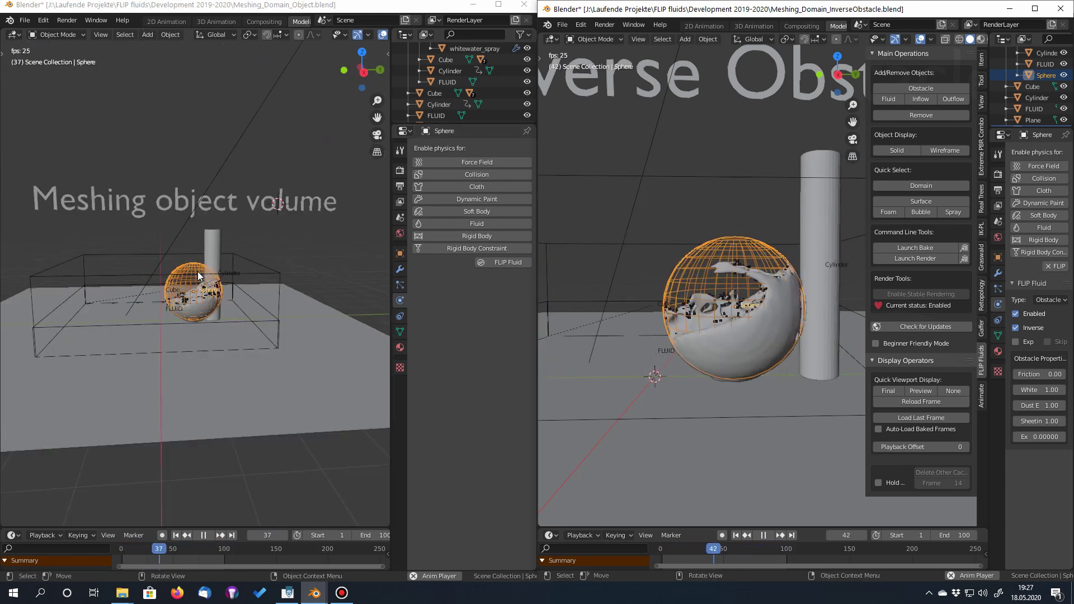
scroll(162, 283, "up", 8)
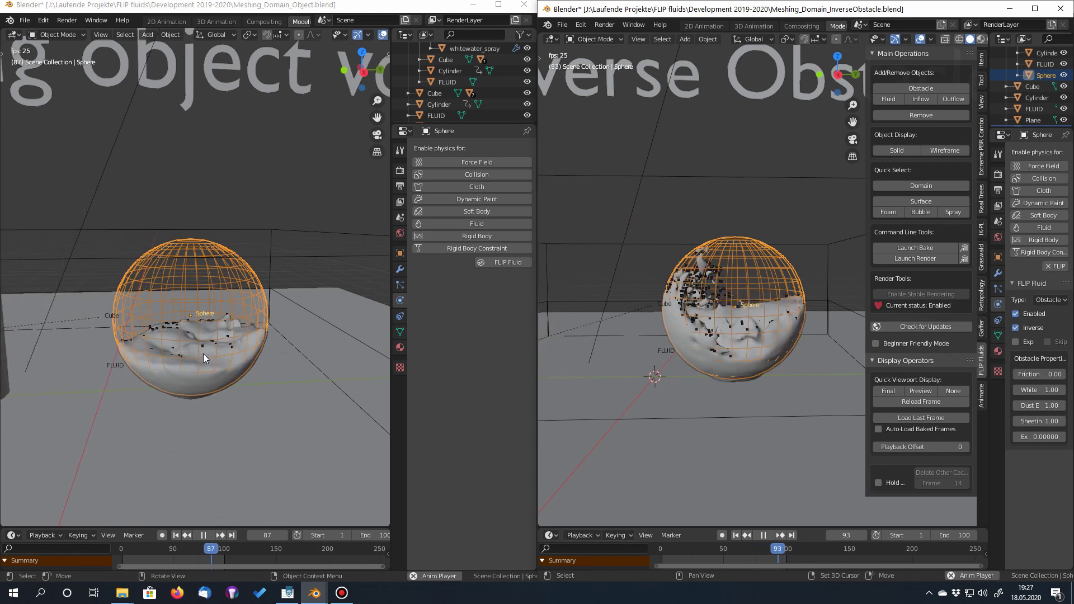
scroll(205, 315, "down", 8)
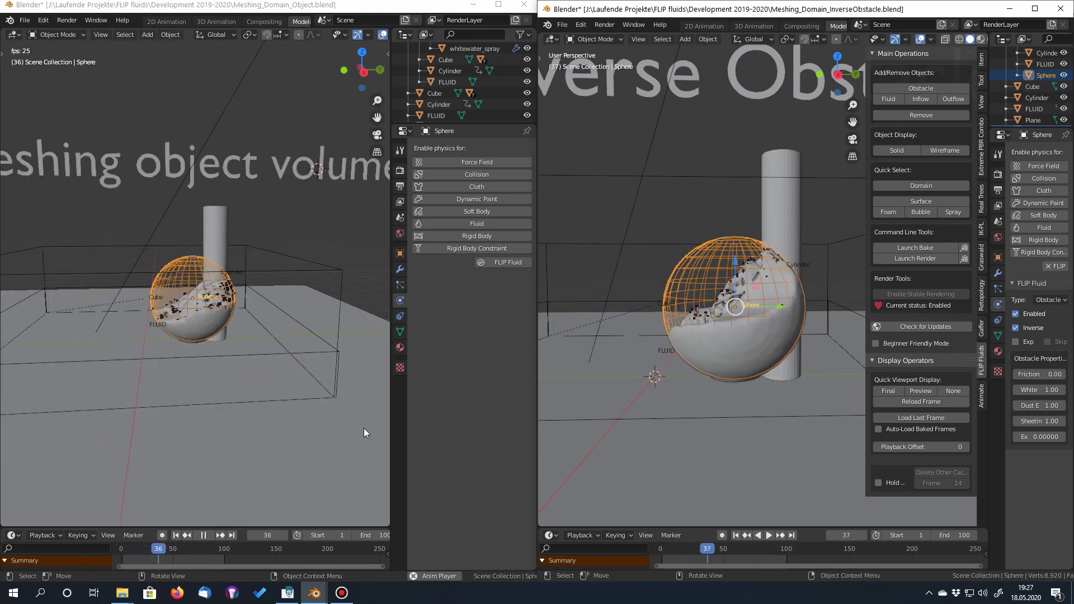
left_click(879, 482)
left_click(811, 468)
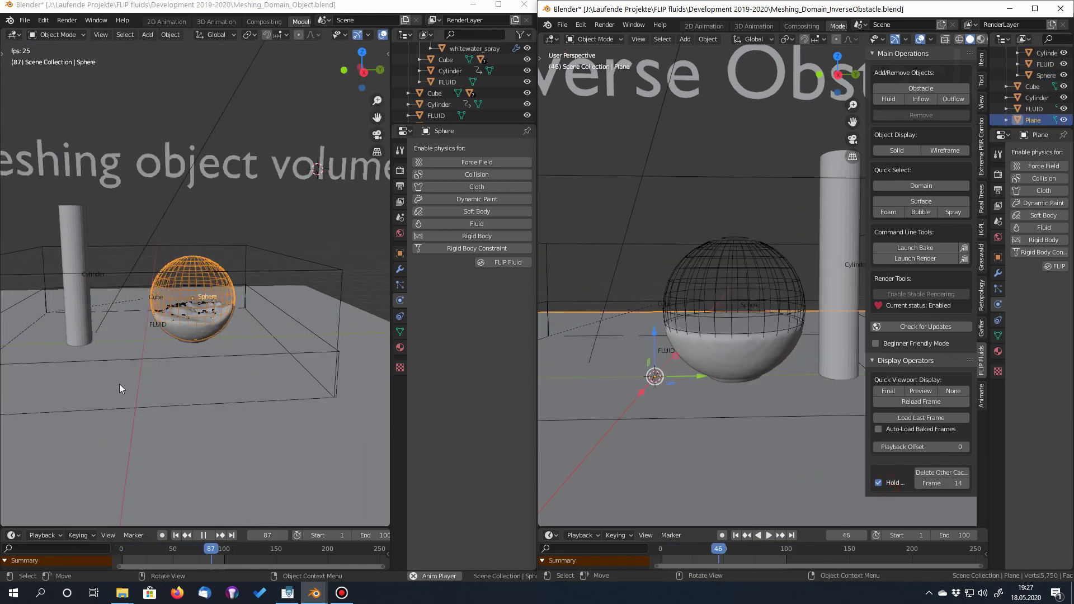
Stop playback in the Meshing_Domain_Object.blend window at frame 49 and select its ground plane.
scroll(157, 351, "down", 3)
middle_click_drag(157, 350, 222, 383)
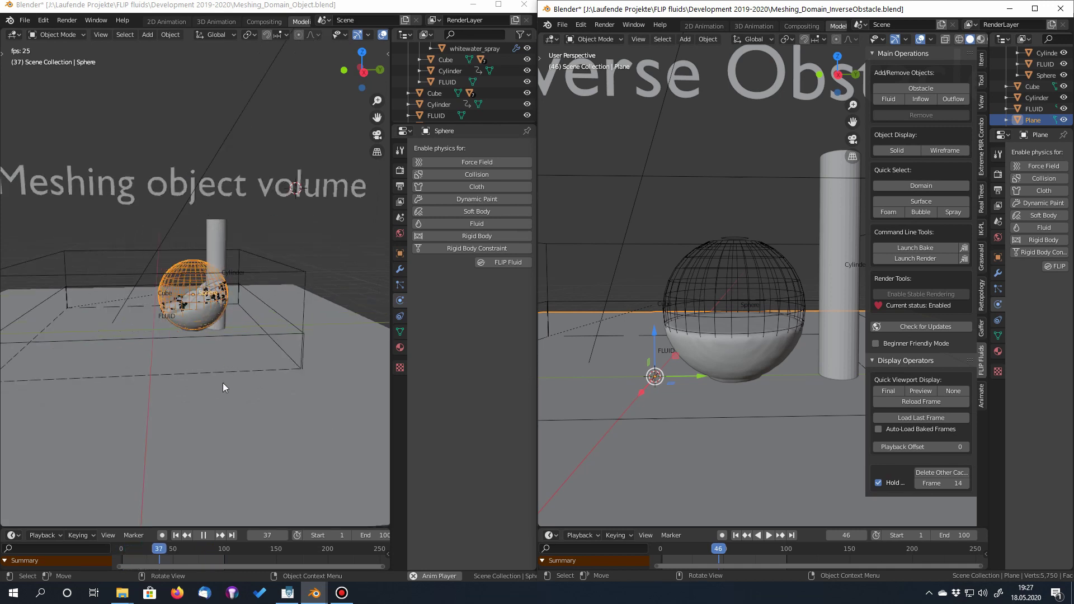
key("space")
left_click(150, 374)
middle_click_drag(150, 374, 280, 384)
scroll(280, 384, "up", 4)
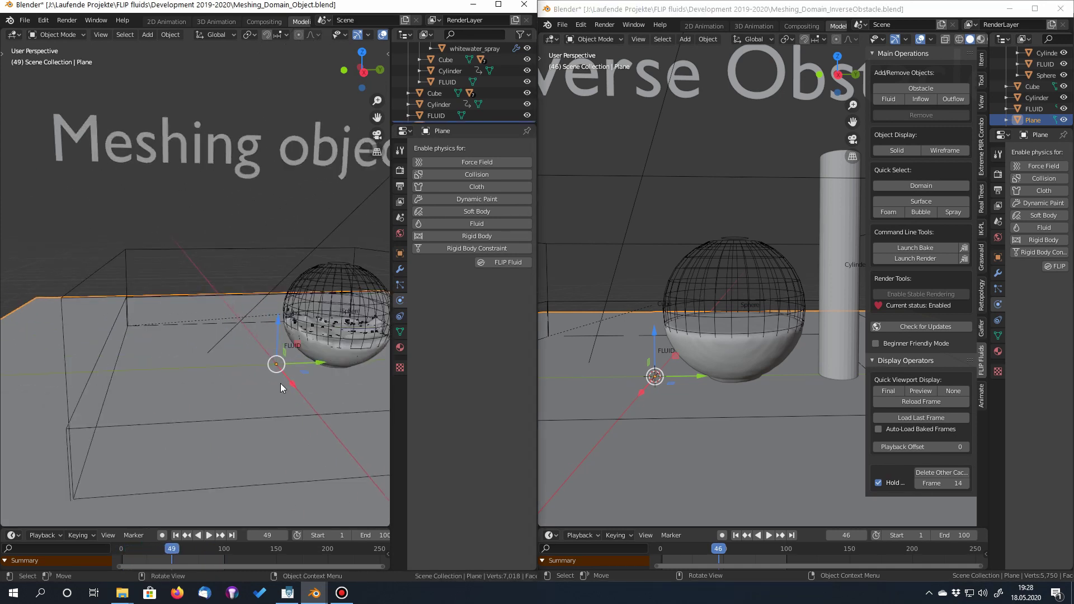
Examine the sphere, fluid and domain box in the object-volume and inverse-obstacle scenes side by side.
scroll(280, 384, "down", 5)
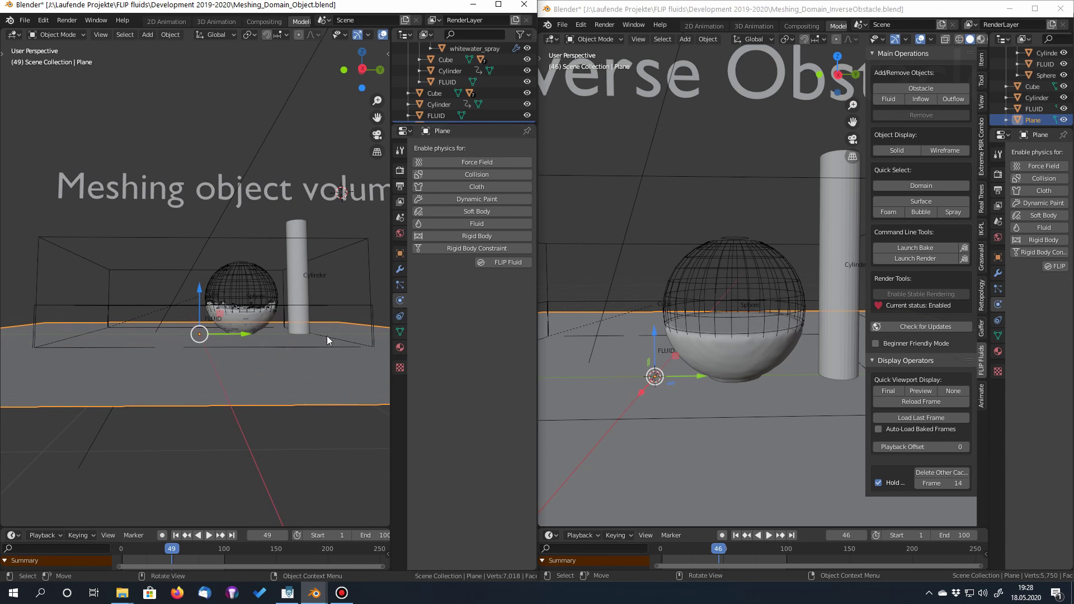
scroll(301, 357, "up", 2)
scroll(300, 356, "down", 2)
middle_click_drag(300, 356, 298, 365)
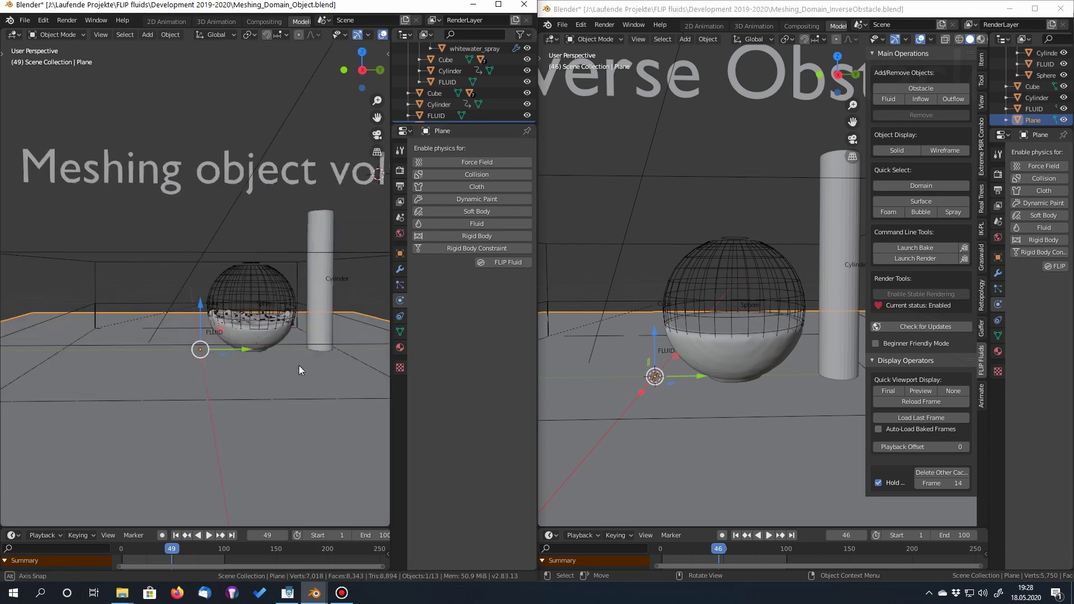
scroll(301, 341, "up", 2)
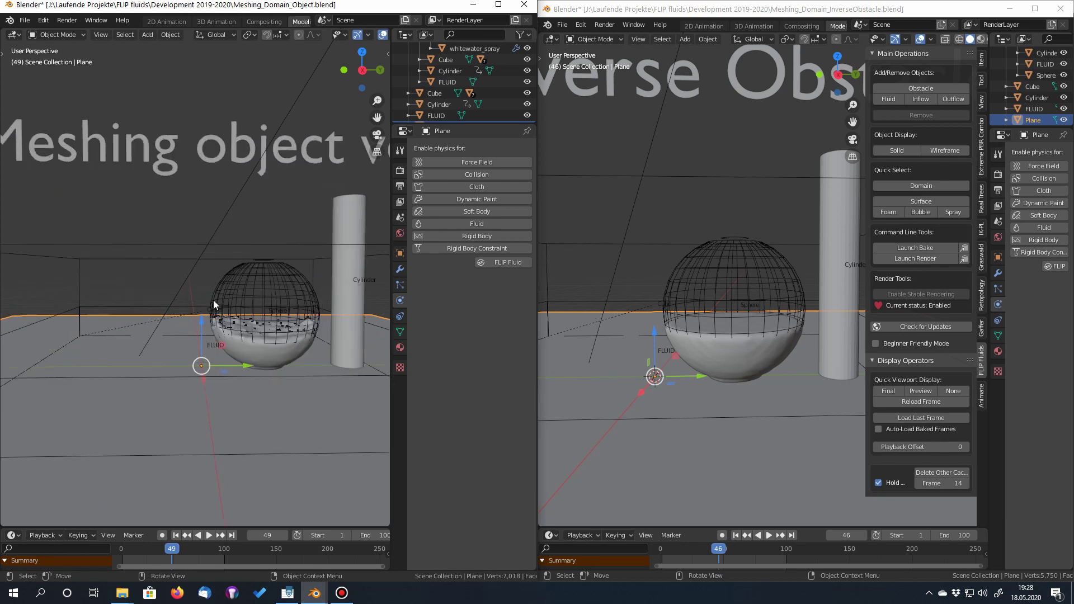
scroll(710, 339, "down", 4)
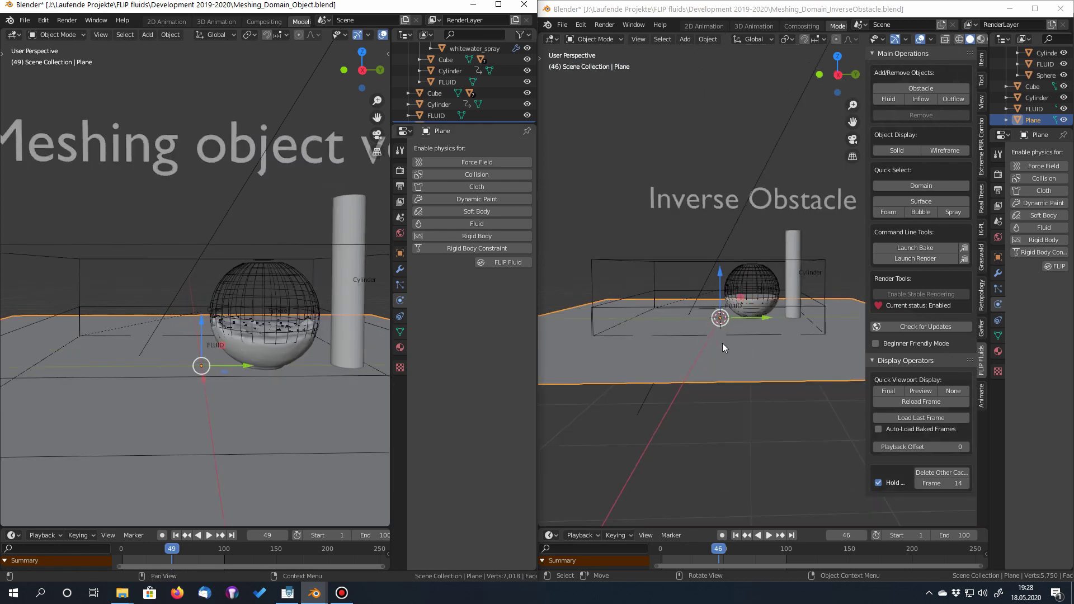
middle_click_drag(743, 345, 746, 311)
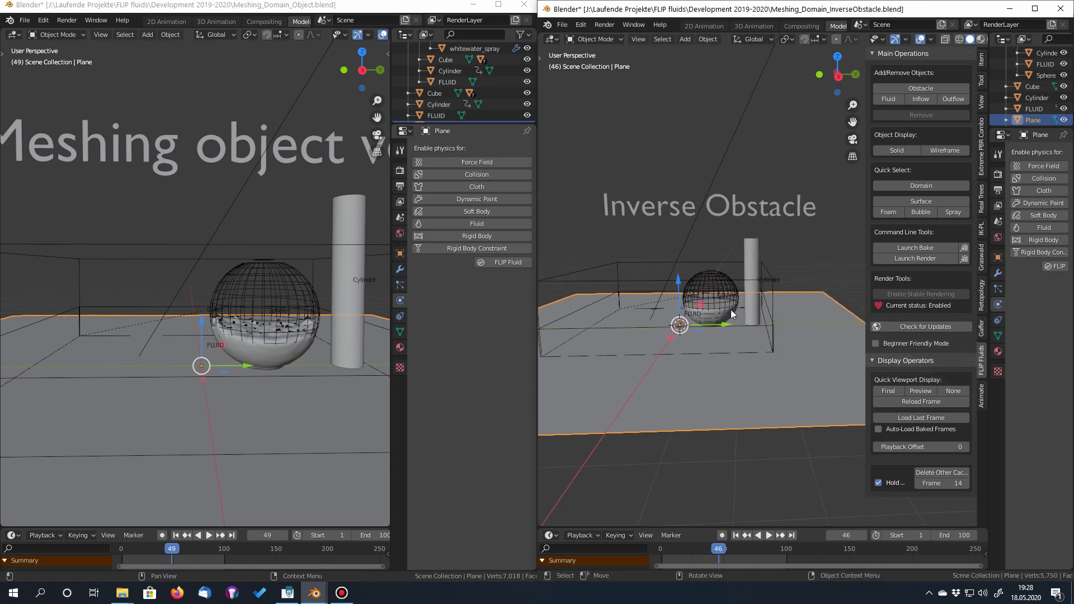
middle_click_drag(700, 310, 660, 347)
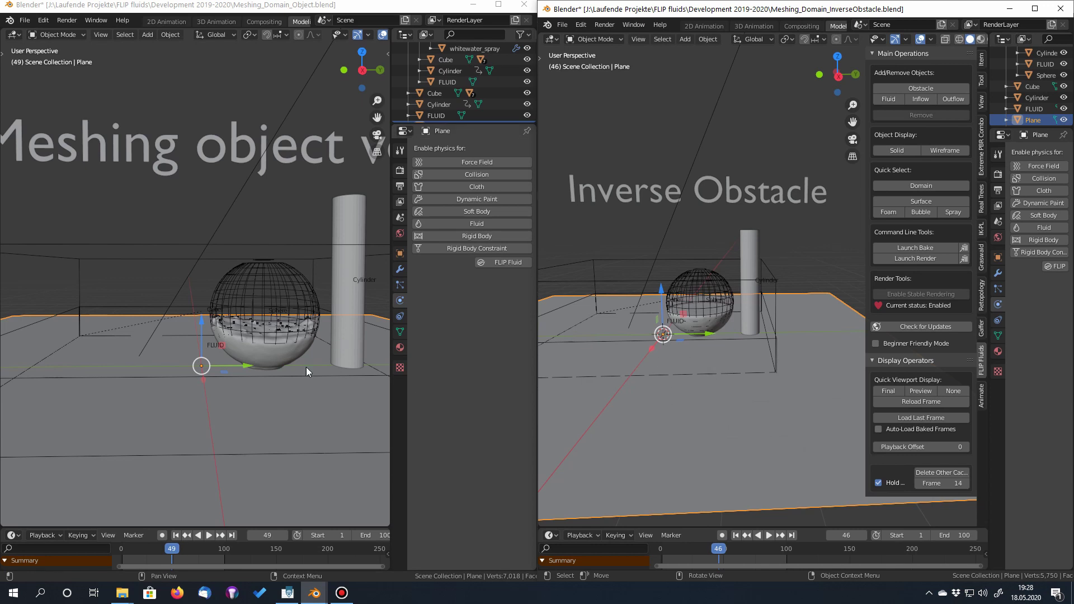
Move the object-volume scene to frame 36 and inspect how the fluid sits inside the sphere and domain.
mouse_move(171, 551)
left_mouse_down()
mouse_move(148, 551)
mouse_move(159, 551)
left_mouse_up()
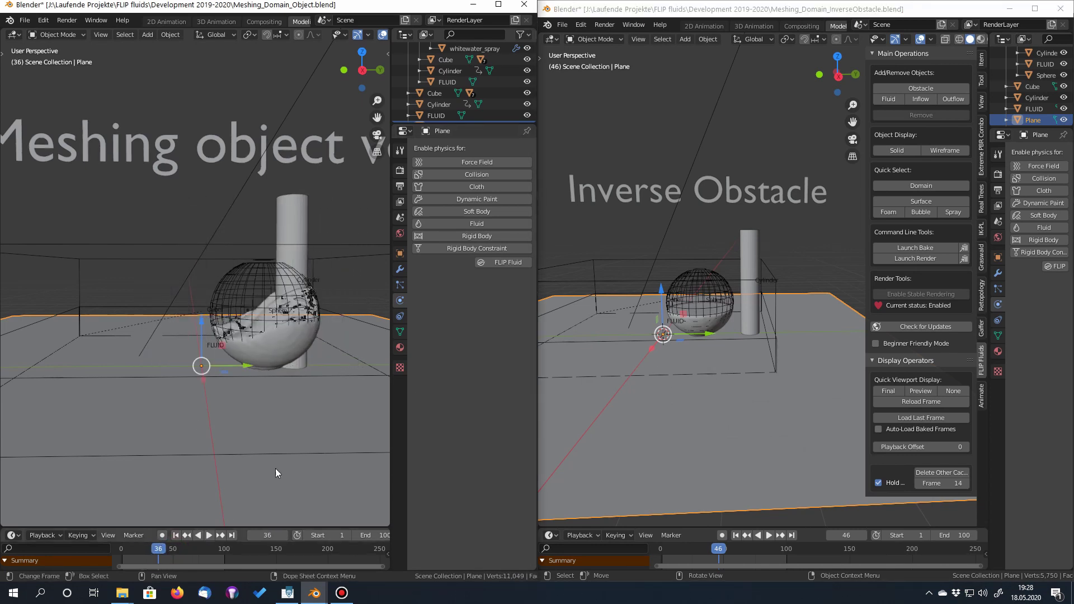
scroll(278, 405, "down", 3)
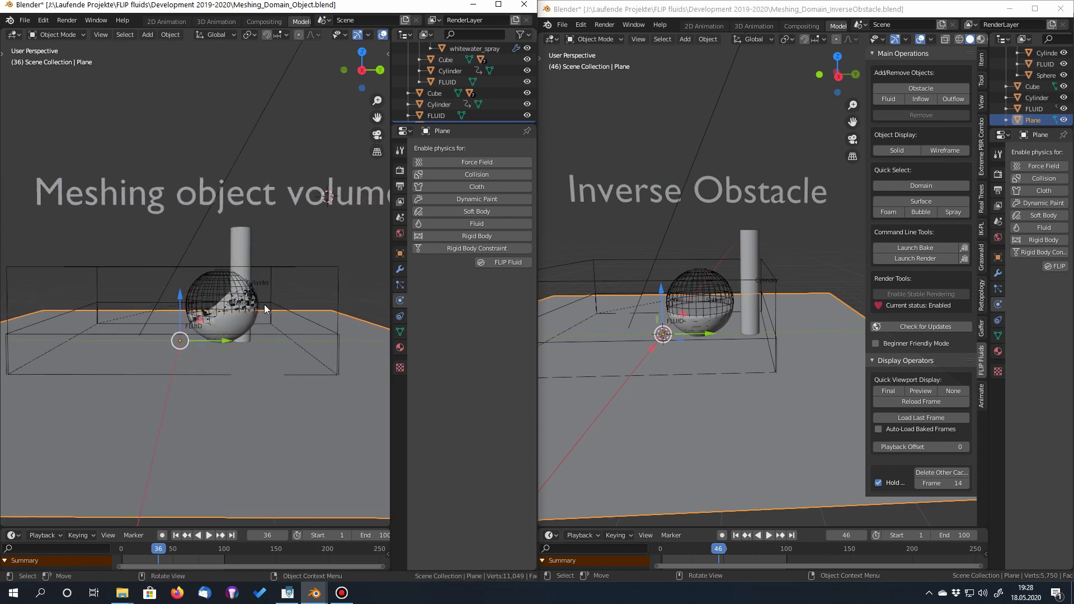
scroll(179, 358, "down", 2)
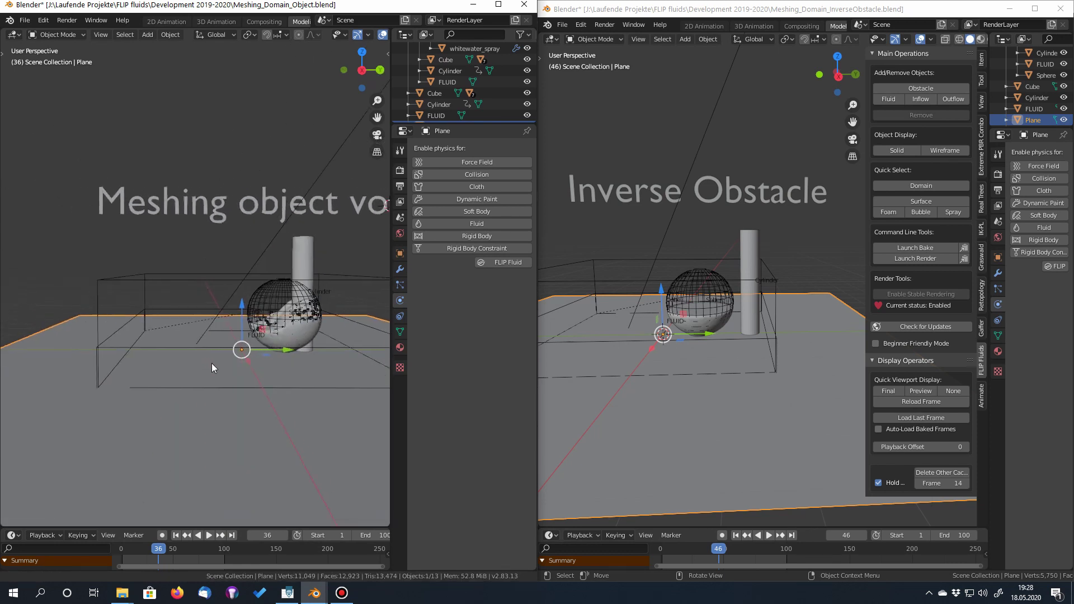
scroll(243, 396, "down", 2)
scroll(203, 400, "up", 1)
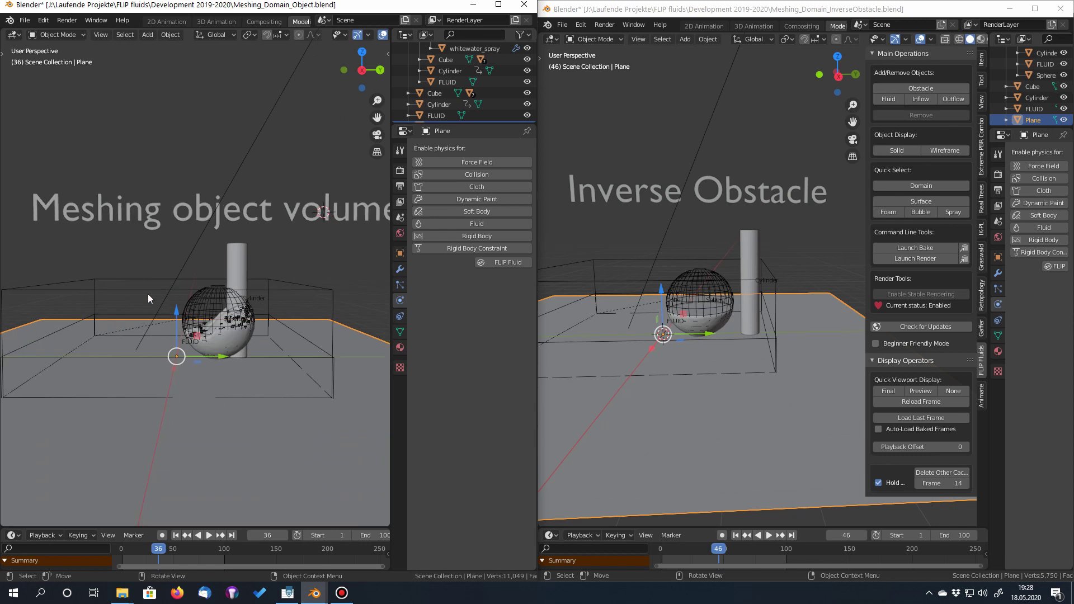
Select the object-volume scene's domain cube and review its FLIP Fluid timing and mesh stats.
left_click(149, 295)
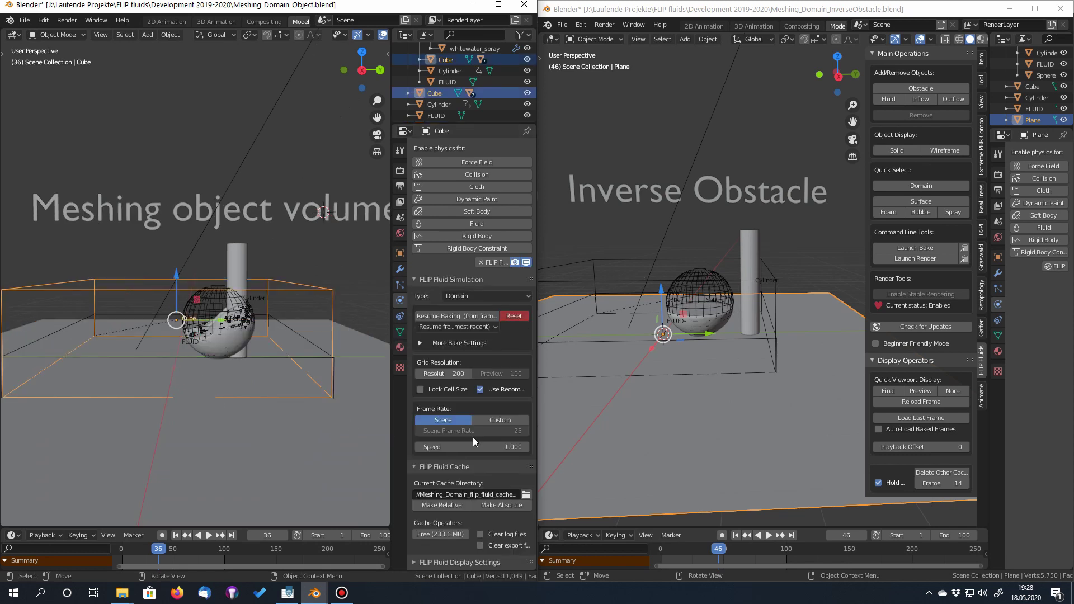
scroll(476, 442, "down", 15)
scroll(487, 467, "down", 1)
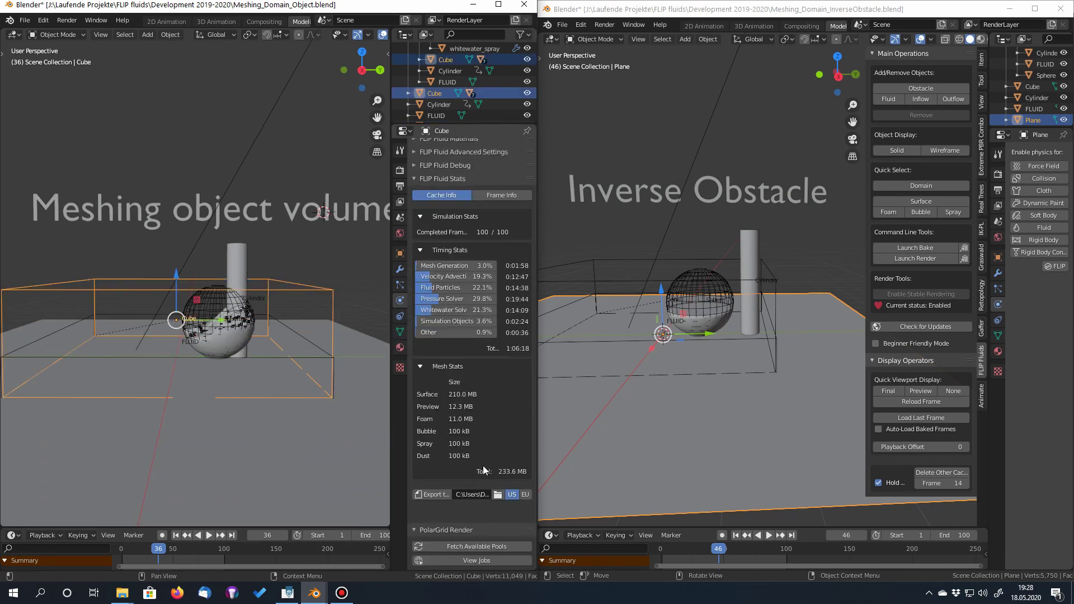
scroll(482, 466, "up", 1)
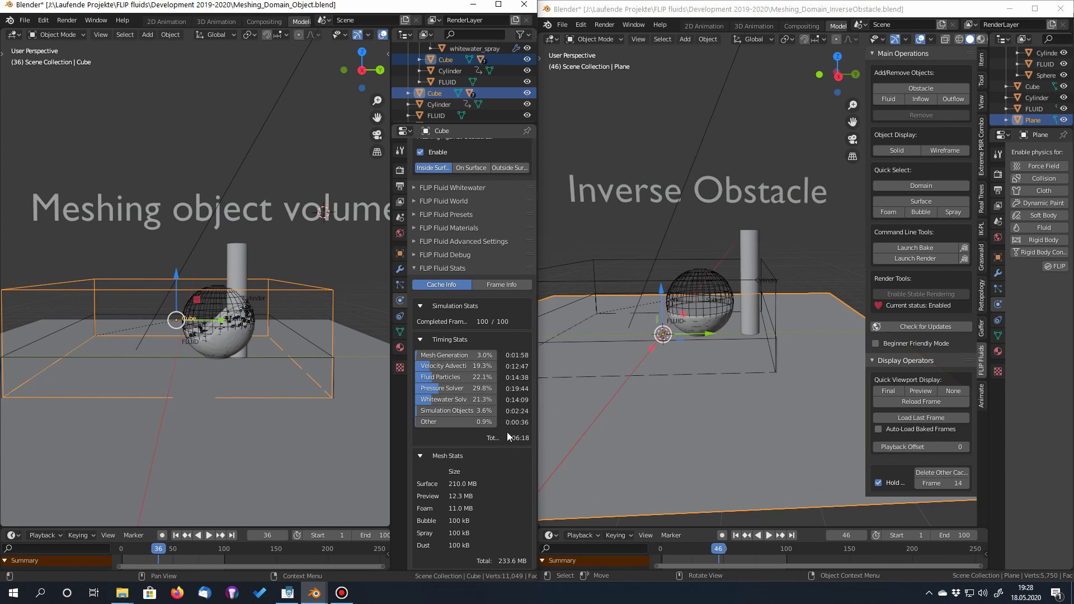
Select the inverse-obstacle scene's domain cube, widen its properties area and review its timing and mesh stats for comparison.
left_click(626, 274)
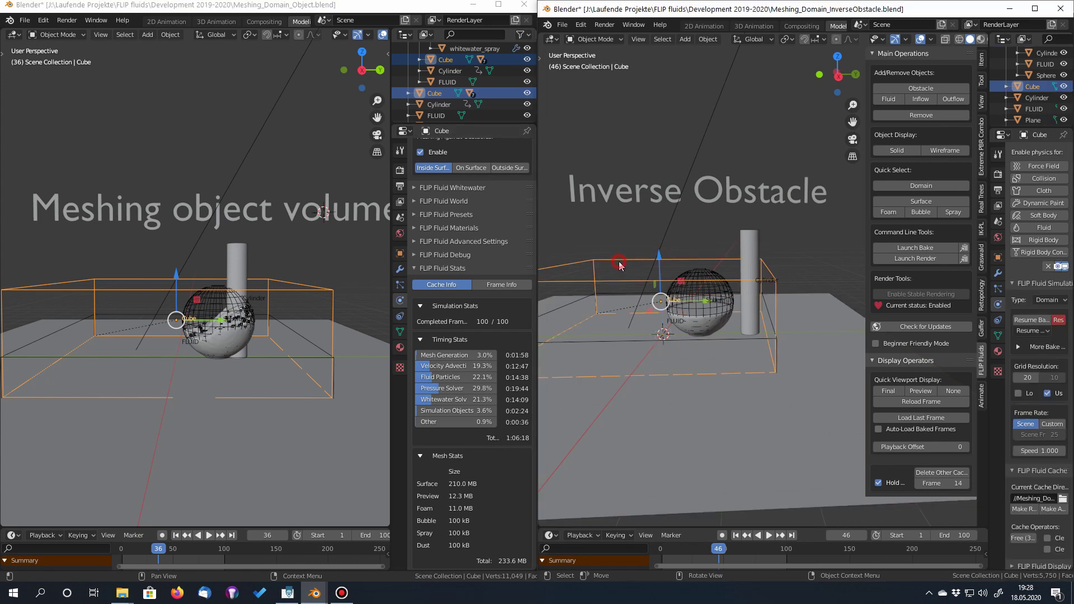
left_click_drag(1005, 446, 981, 446)
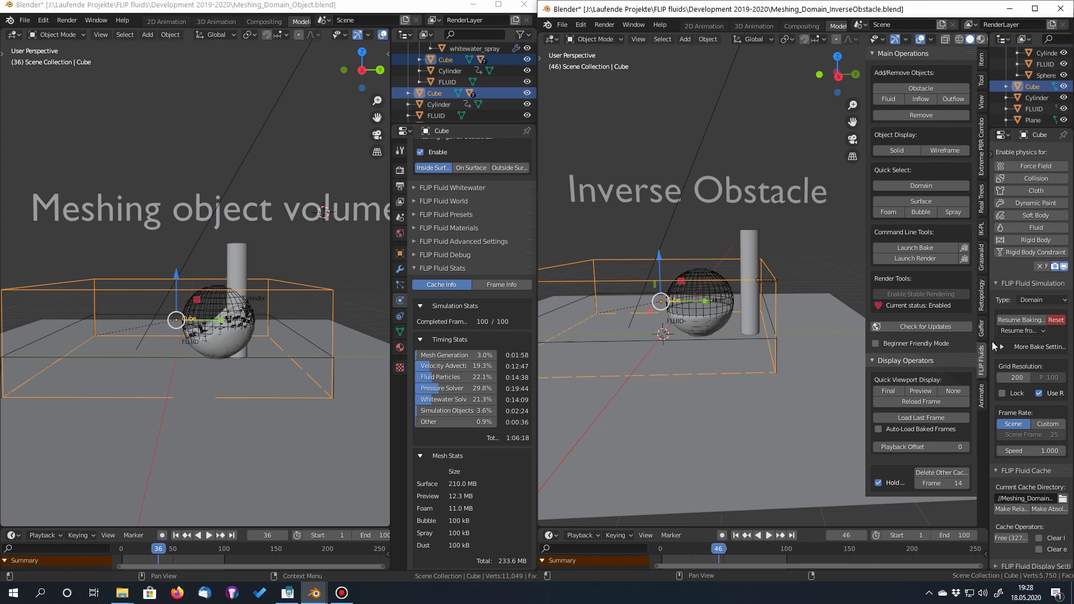
left_click_drag(992, 342, 893, 371)
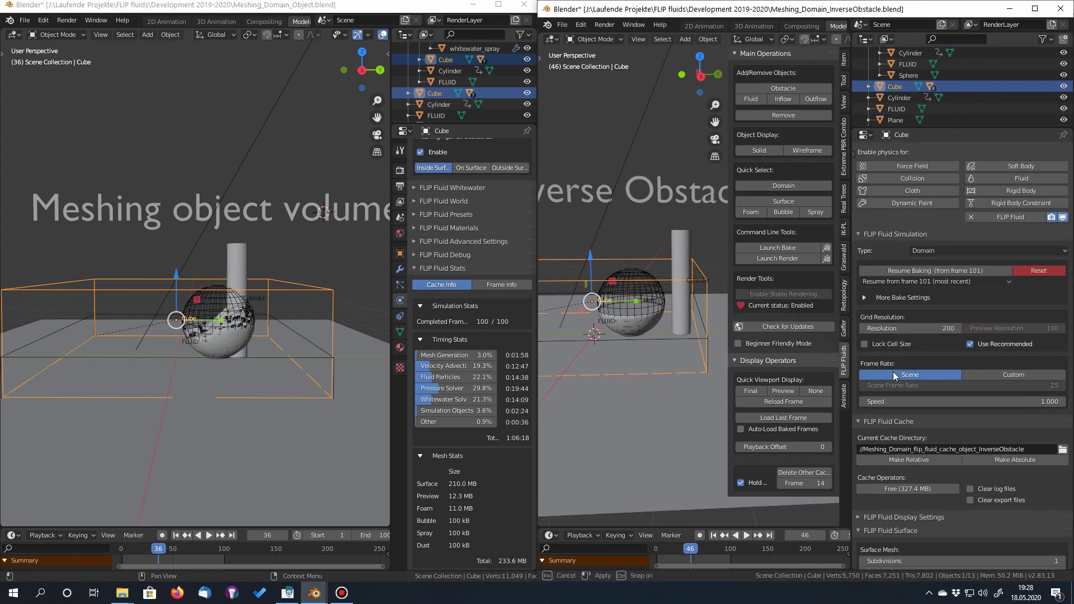
scroll(1006, 451, "down", 20)
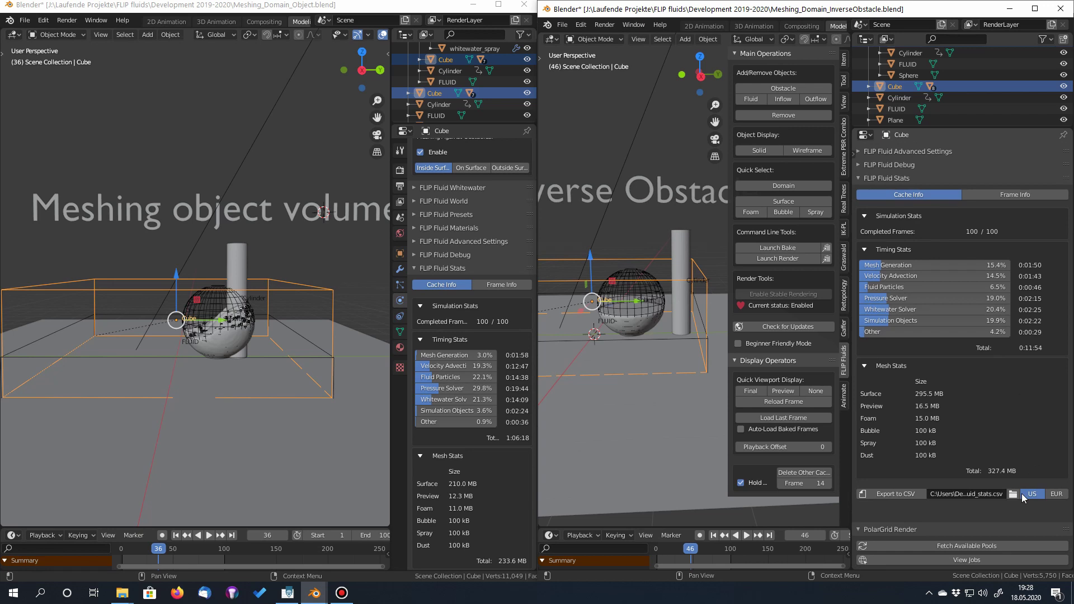
scroll(1025, 410, "up", 1)
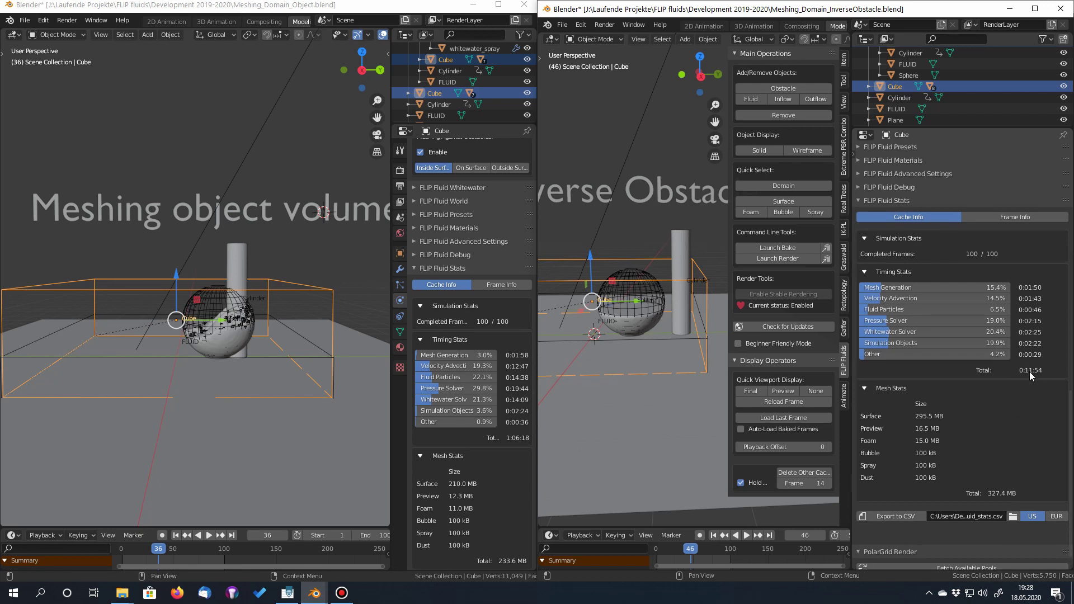
scroll(626, 378, "down", 3)
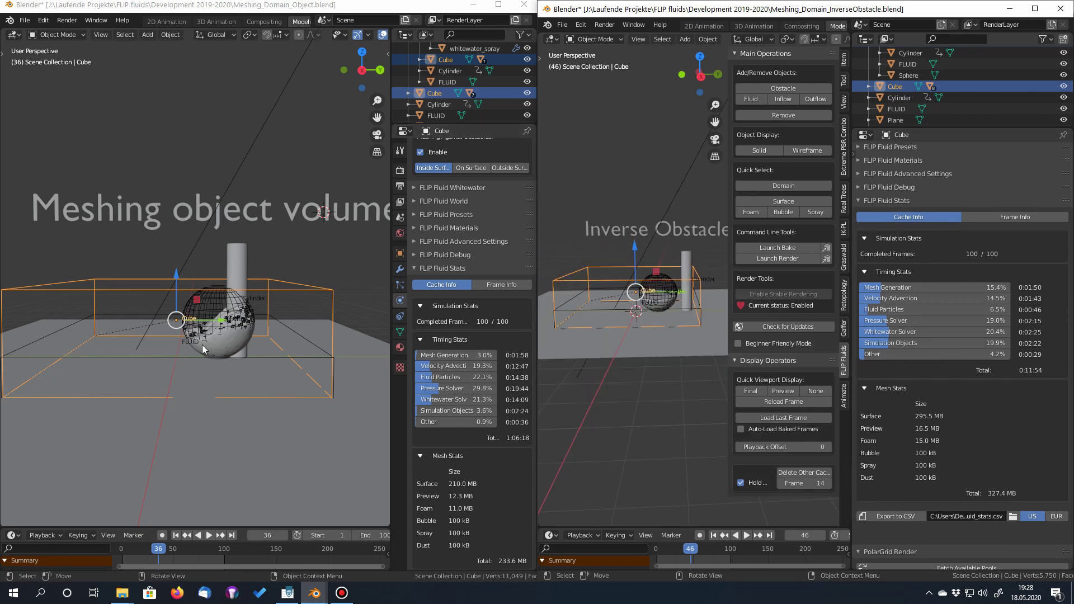
scroll(672, 403, "down", 2)
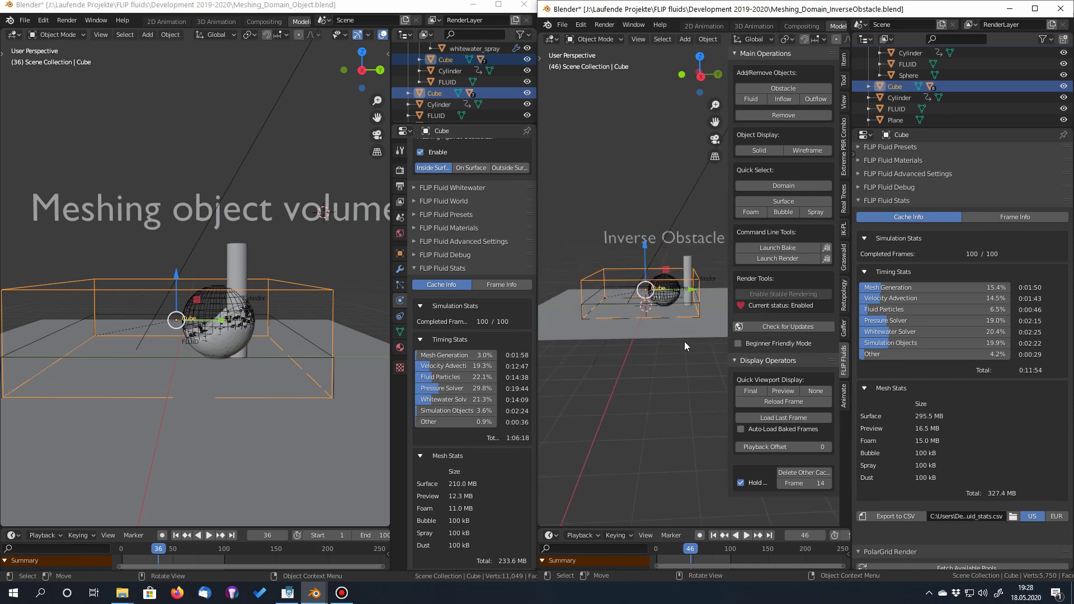
scroll(653, 361, "up", 2)
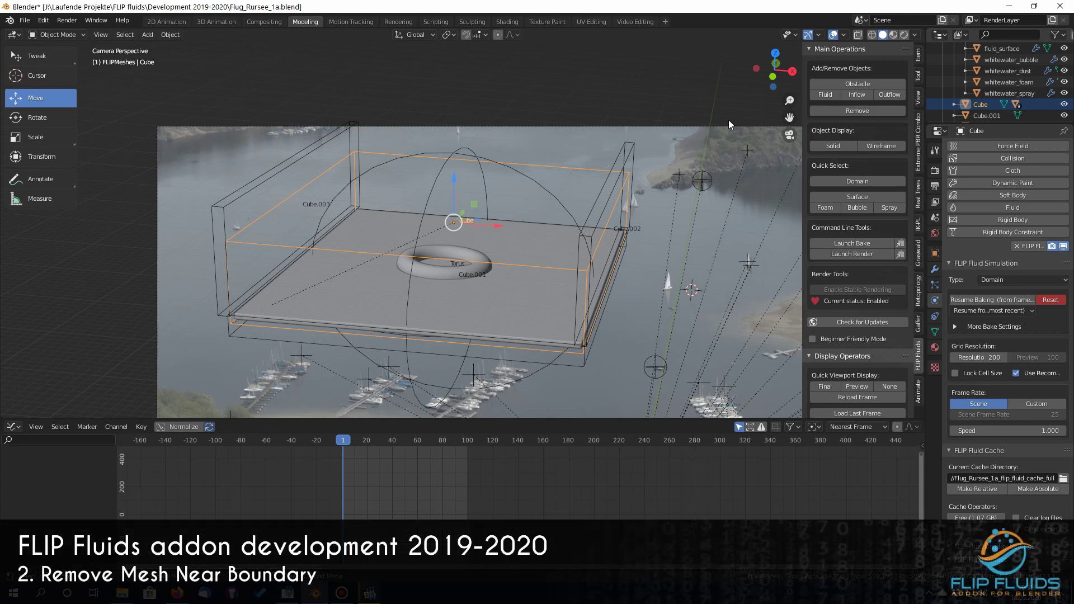
Look over the Flug_Rursee_1a.blend torus scene, play Torus_See.mp4 with pauses to examine the water around the torus, and minimize the player.
scroll(580, 217, "down", 3)
scroll(485, 288, "up", 2)
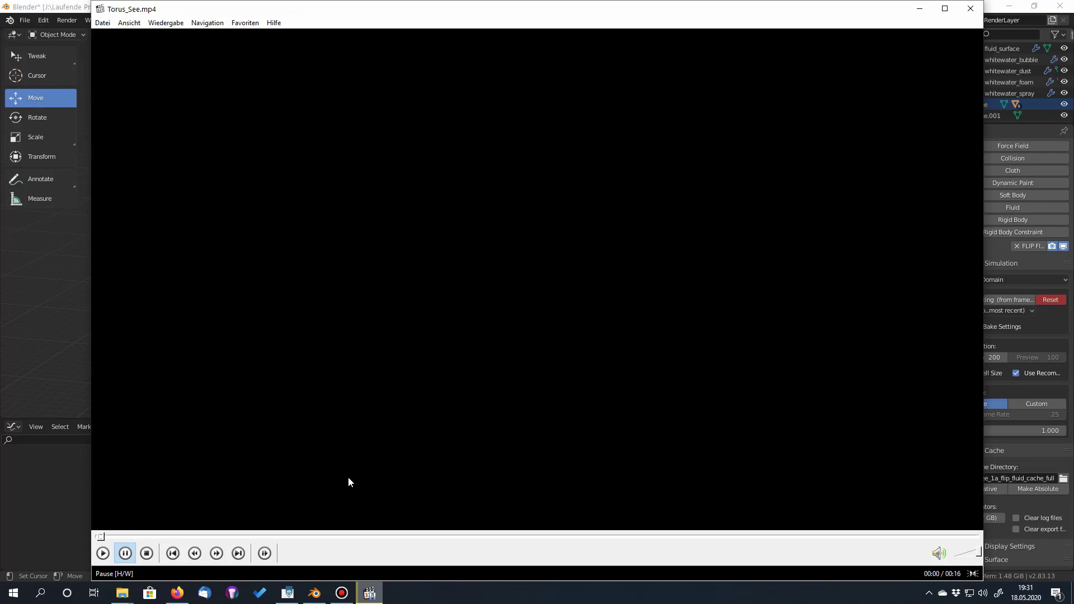
left_click(348, 481)
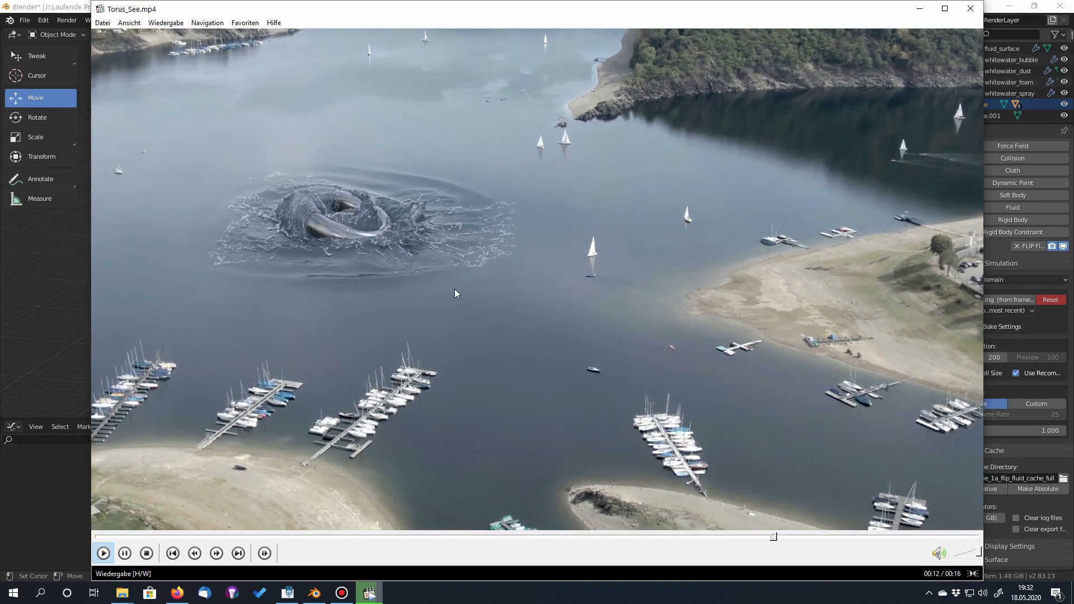
left_click(349, 283)
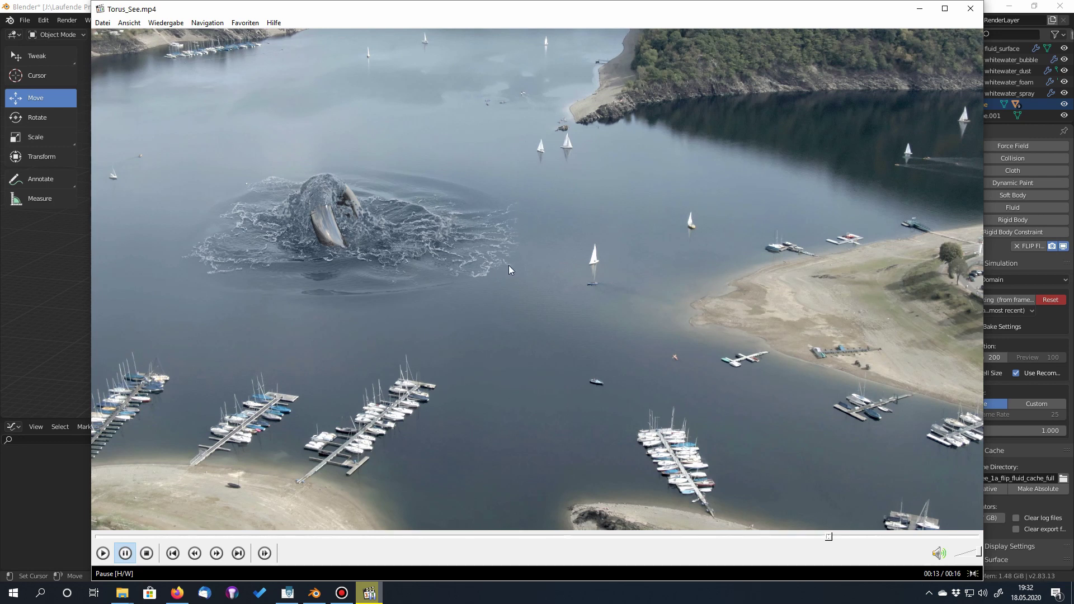
left_click(324, 298)
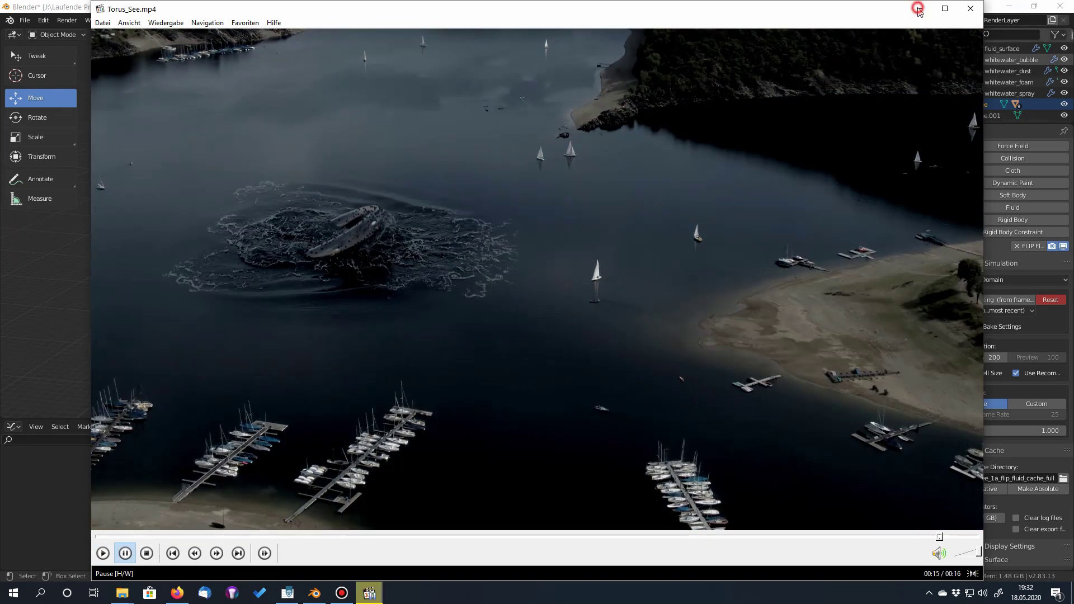
left_click(919, 8)
Play the torus simulation in Flug_Rursee_1a.blend and set the quick viewport display to Preview.
scroll(495, 284, "up", 2)
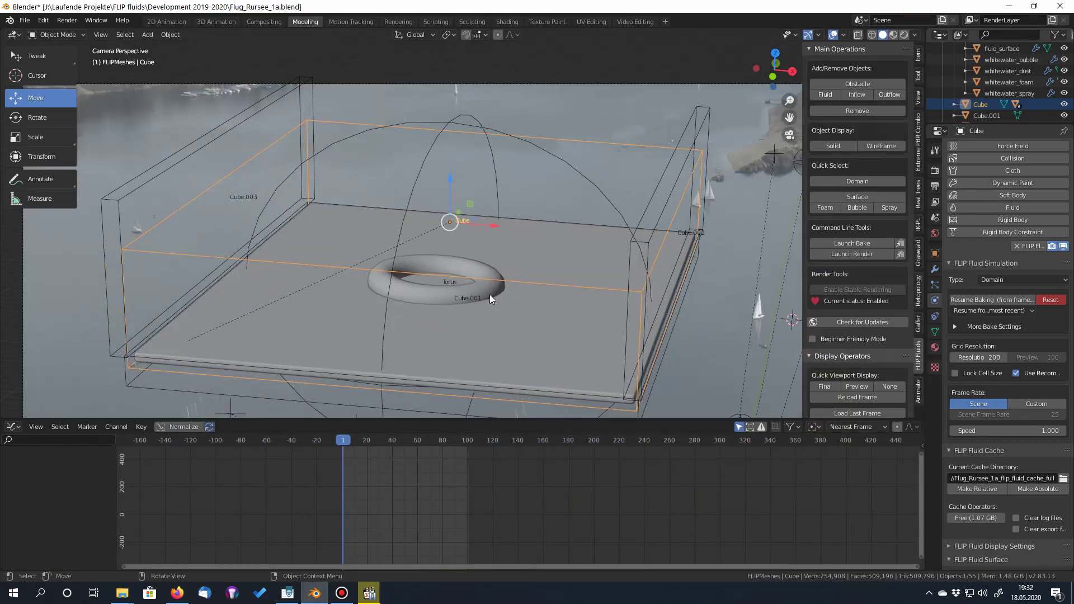
scroll(521, 258, "down", 4)
scroll(519, 286, "up", 2)
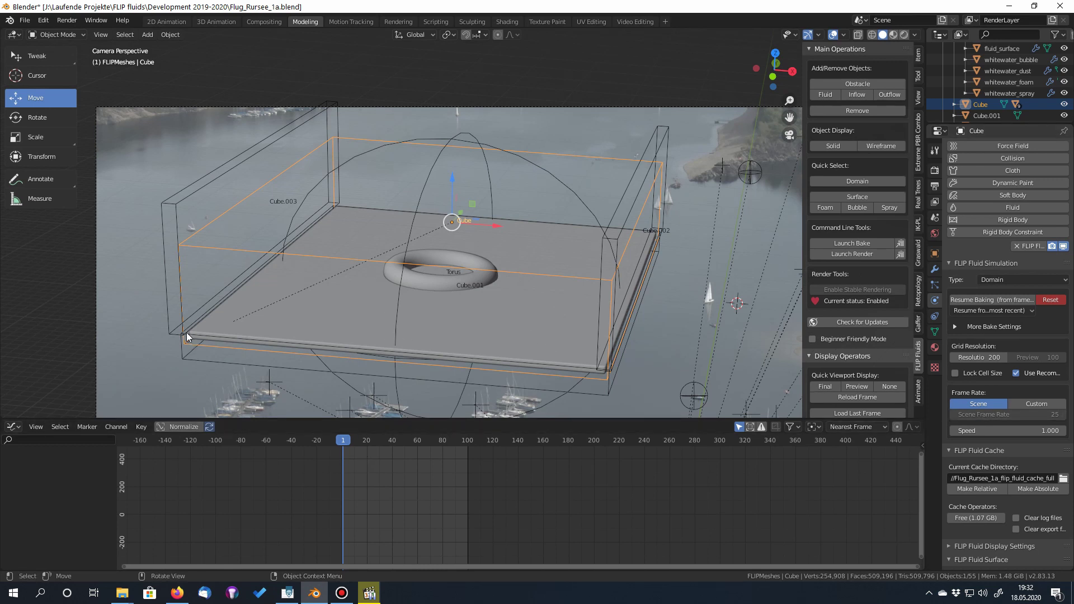
key("space")
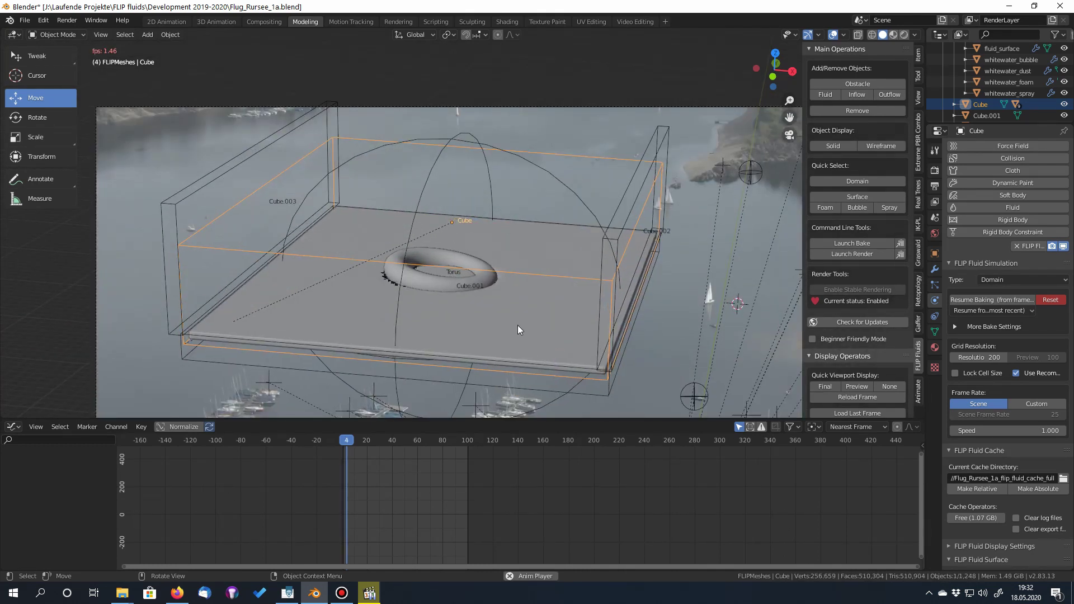
left_click(856, 386)
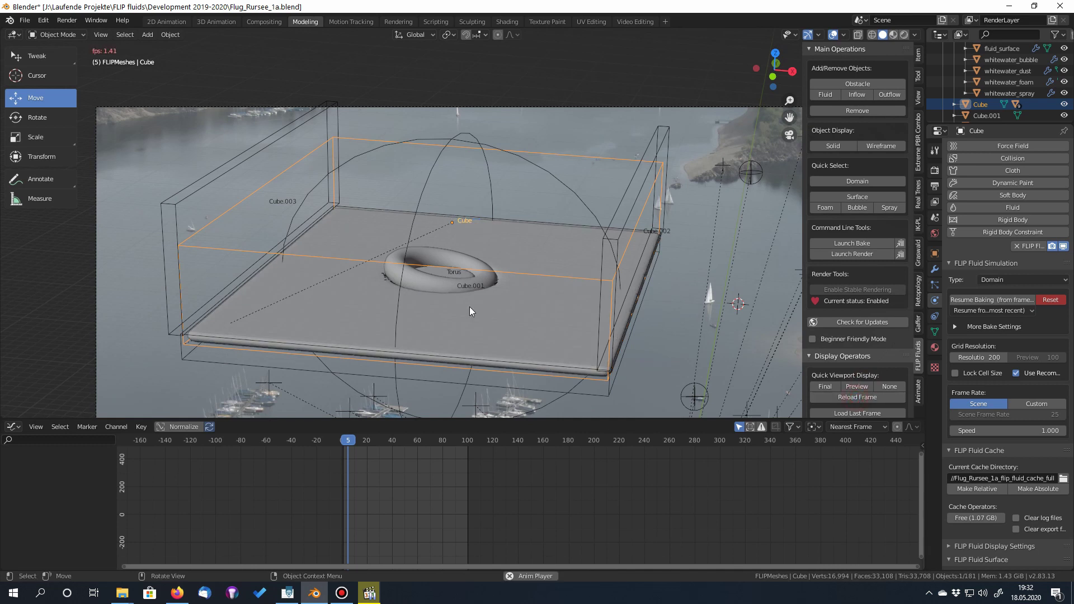
Pause the torus simulation at frame 42, set the quick viewport display to Final and reload the frame.
middle_click_drag(455, 328, 456, 312)
scroll(439, 263, "up", 8)
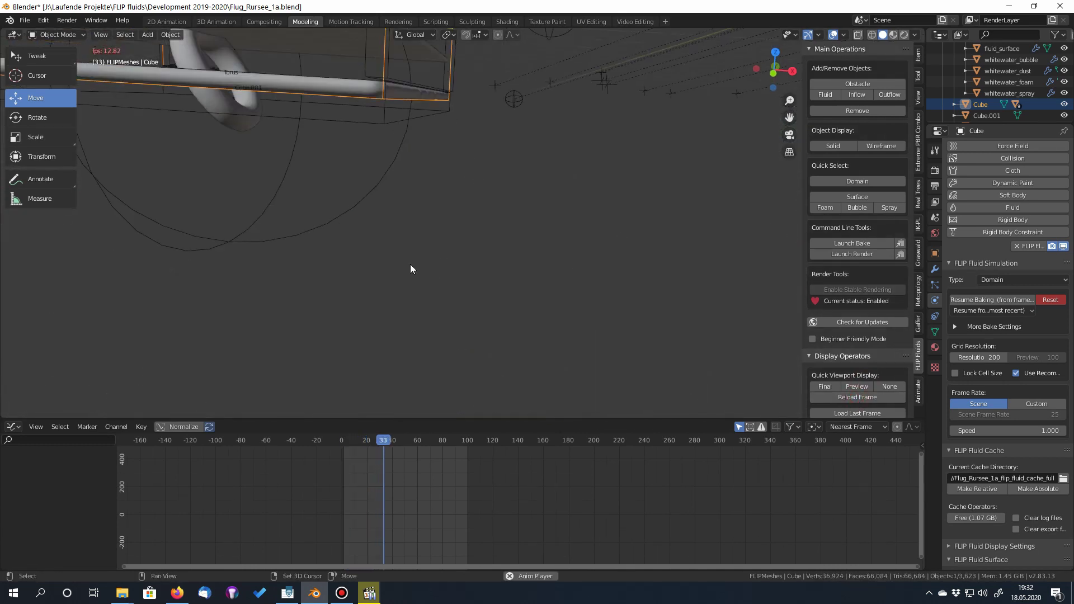
middle_click_drag(537, 331, 348, 153)
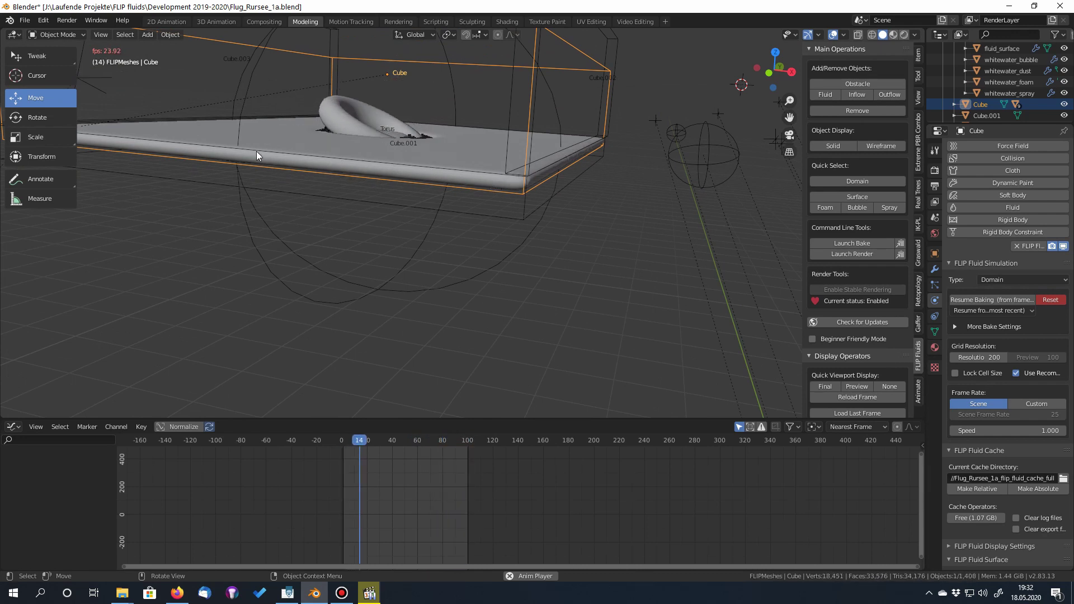
key("space")
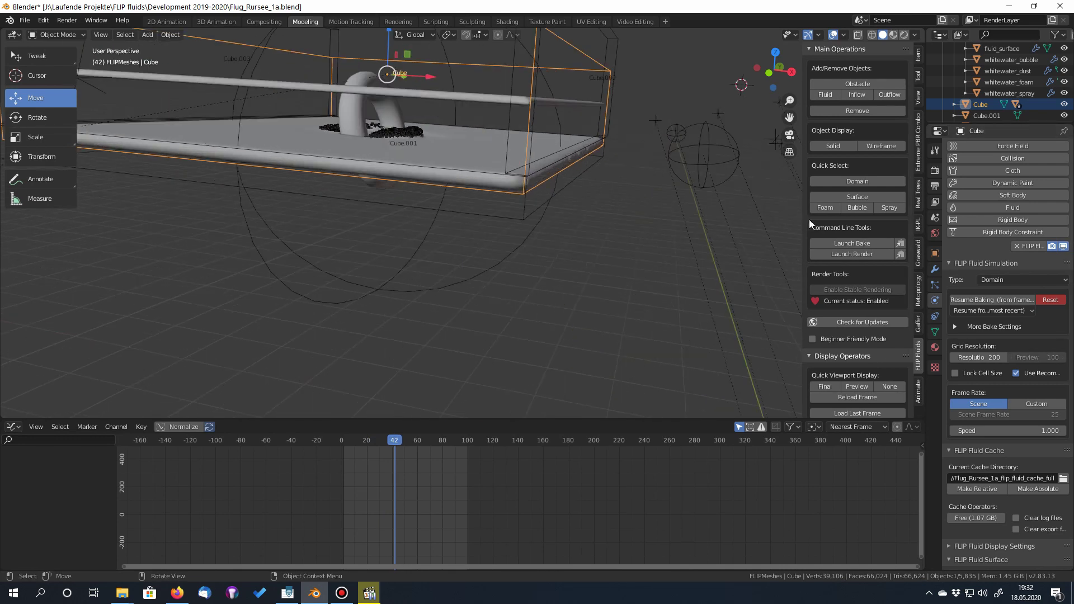
left_click(834, 384)
left_click(845, 396)
Examine the fluid surface around the torus and along the domain edges, including through the camera view.
middle_click_drag(546, 234, 545, 244, "shift")
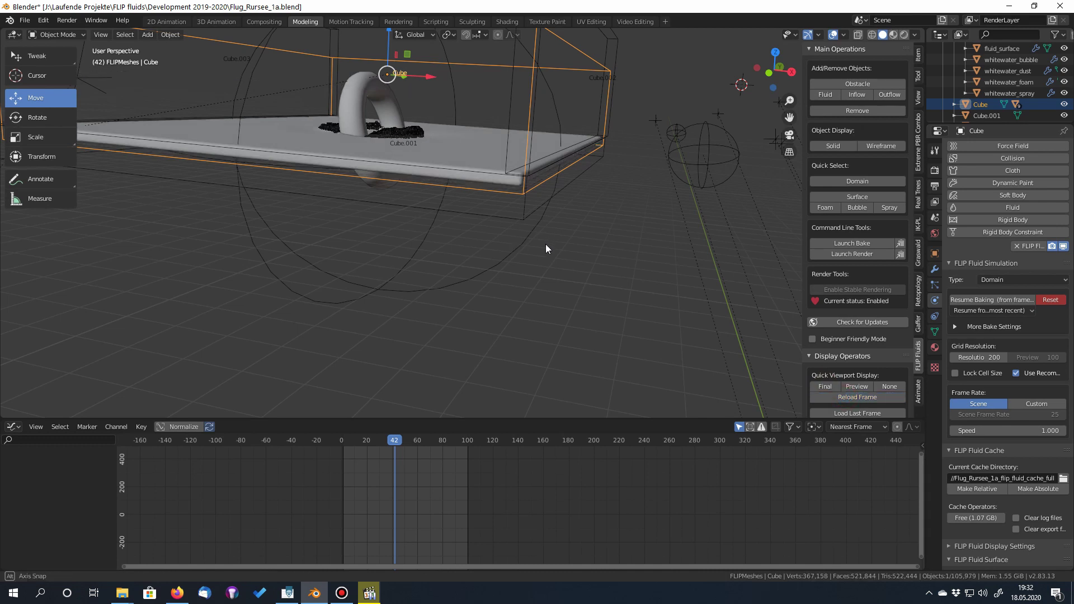
scroll(546, 254, "up", 2)
scroll(559, 250, "down", 3)
key("KP_0")
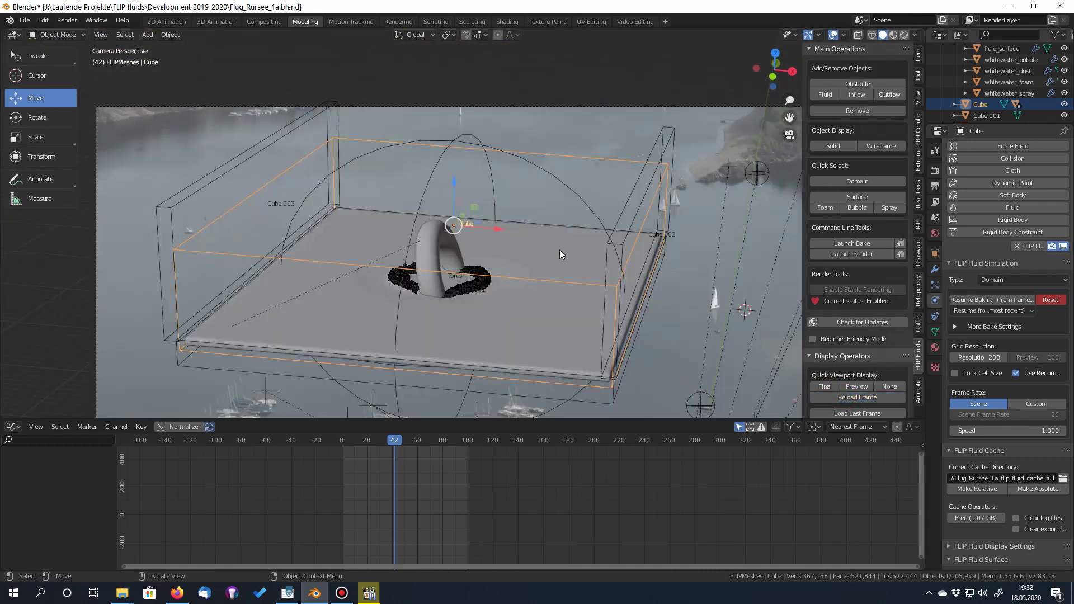
middle_click_drag(558, 265, 424, 344, "shift")
scroll(335, 324, "up", 2)
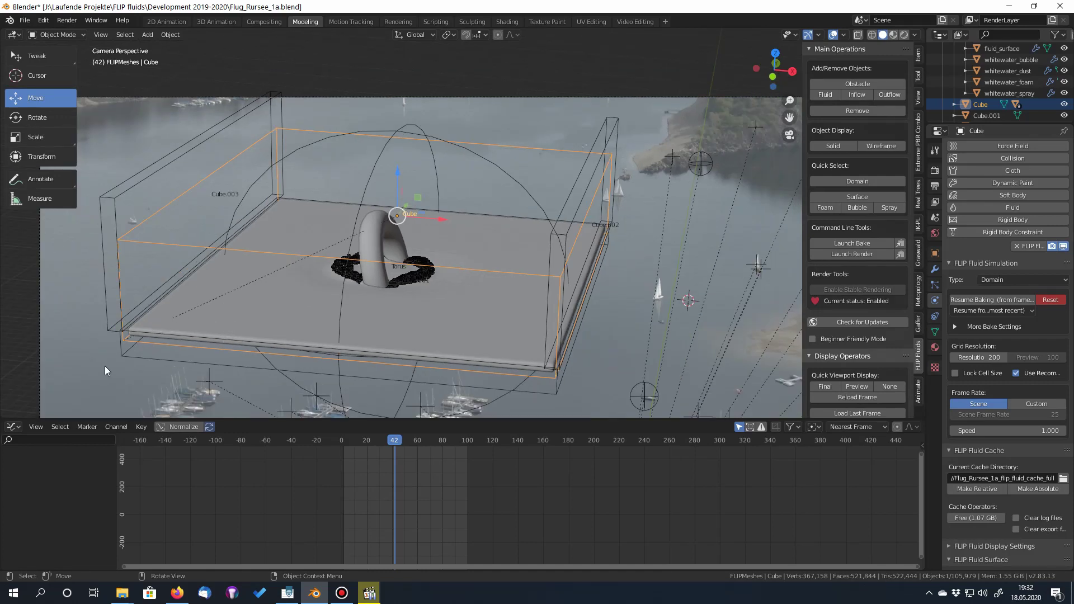
scroll(115, 368, "down", 2)
scroll(116, 368, "up", 3)
scroll(116, 368, "down", 2)
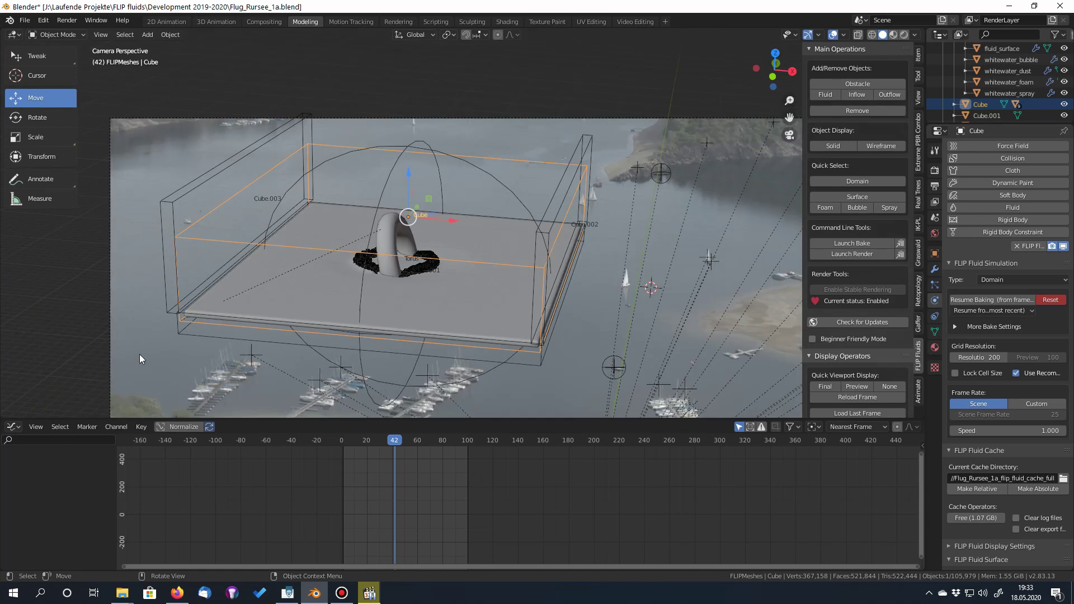
scroll(140, 354, "up", 1)
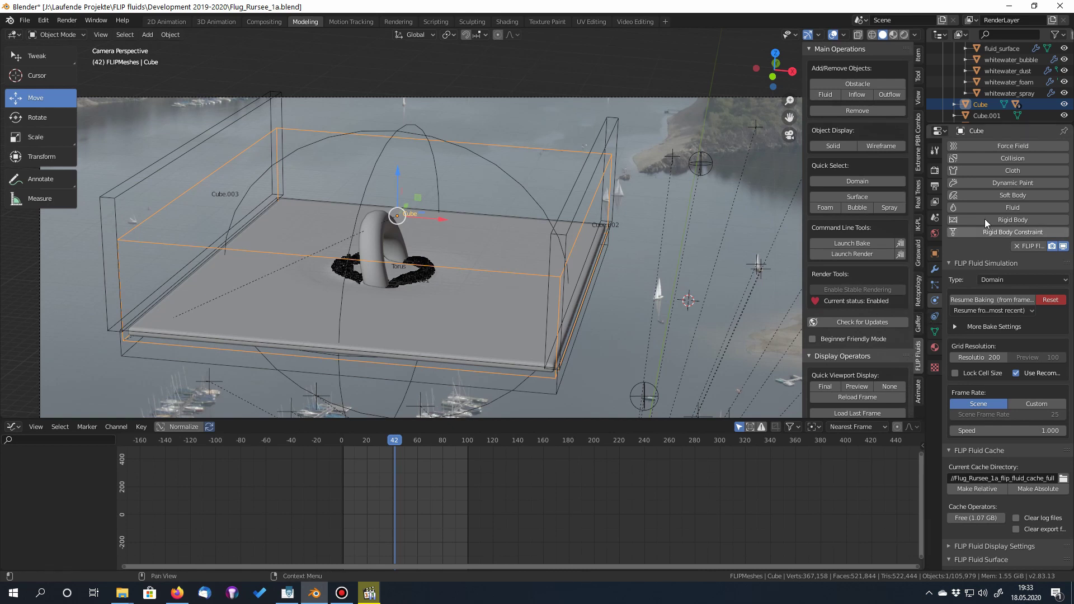
Widen the properties area, collapse the FLIP Fluid World settings and enable Remove Mesh Near Boundary in the domain's FLIP Fluid Surface settings.
left_click_drag(918, 420, 797, 421)
scroll(855, 421, "down", 5)
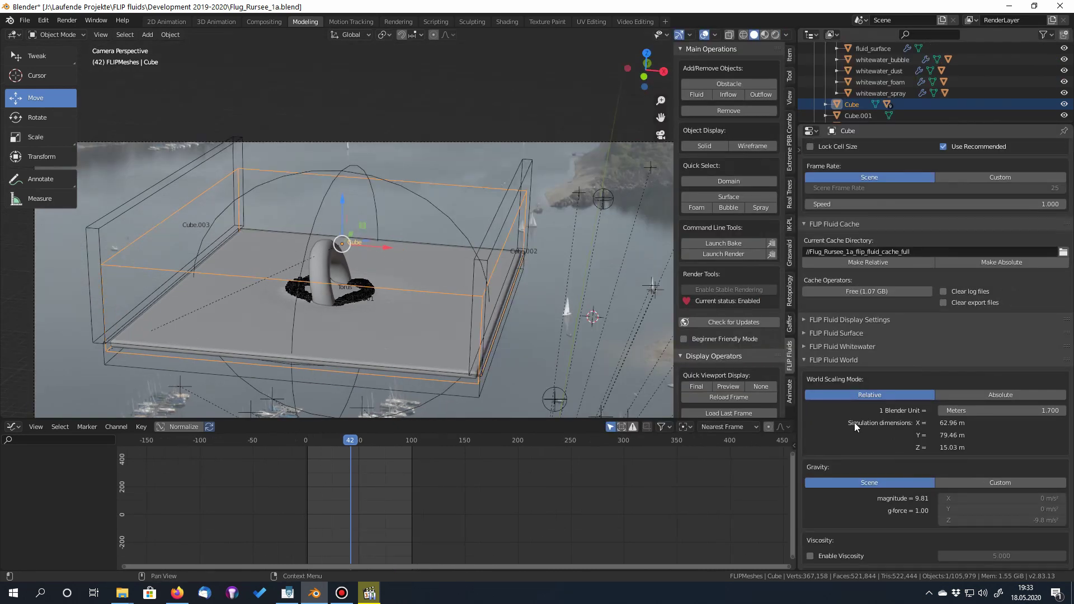
left_click(805, 360)
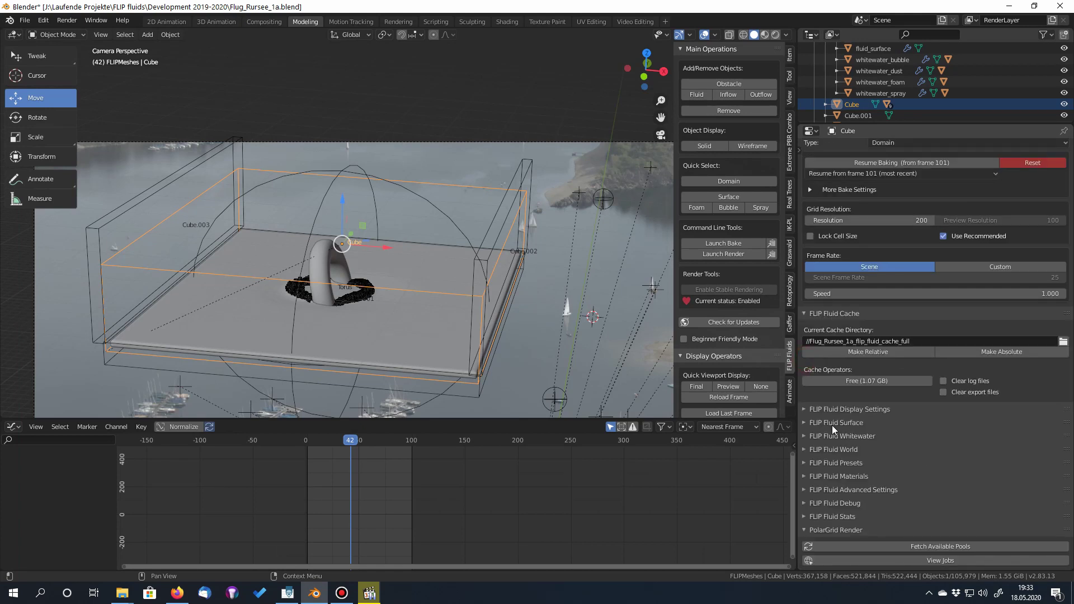
left_click(818, 423)
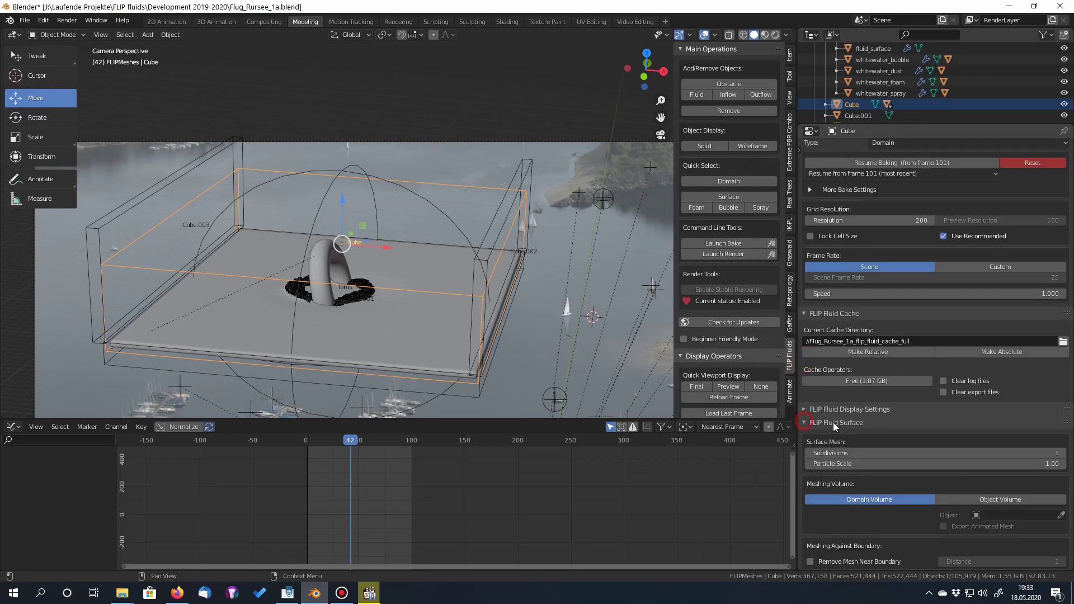
scroll(913, 422, "down", 5)
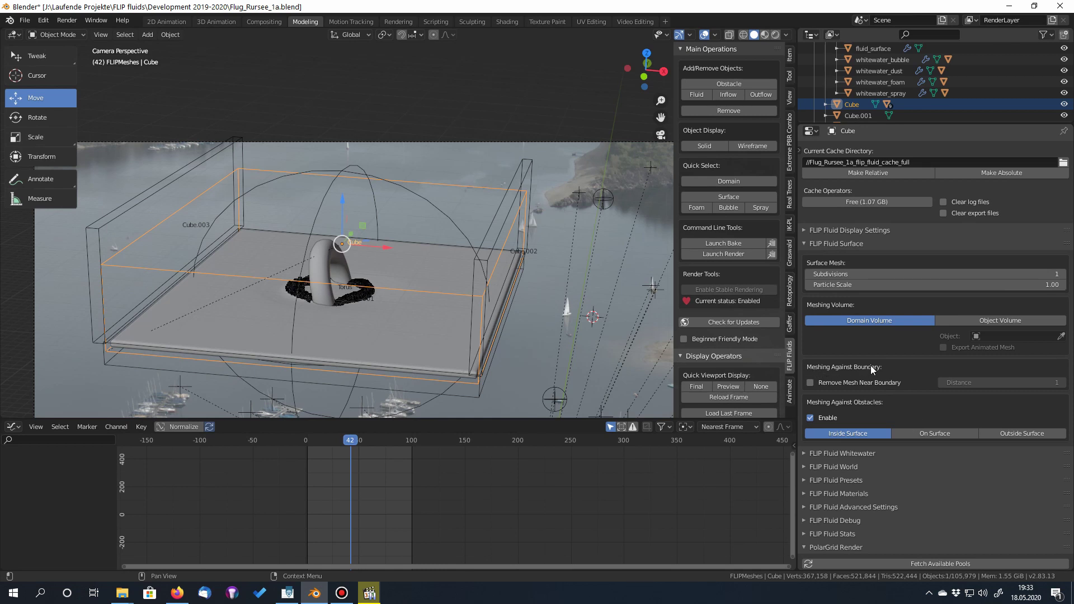
left_click(810, 383)
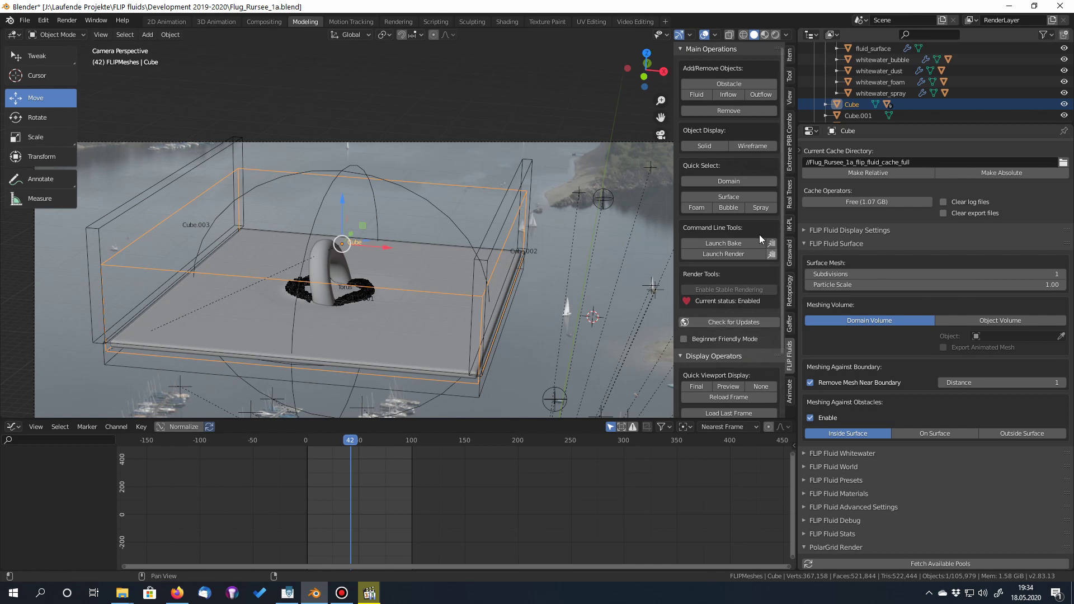
Set the domain's cache directory to //Flug_Rursee_1a_flip_fluid_cache, reload the frame and inspect the fluid mesh's edges from an oblique angle.
scroll(891, 271, "up", 8)
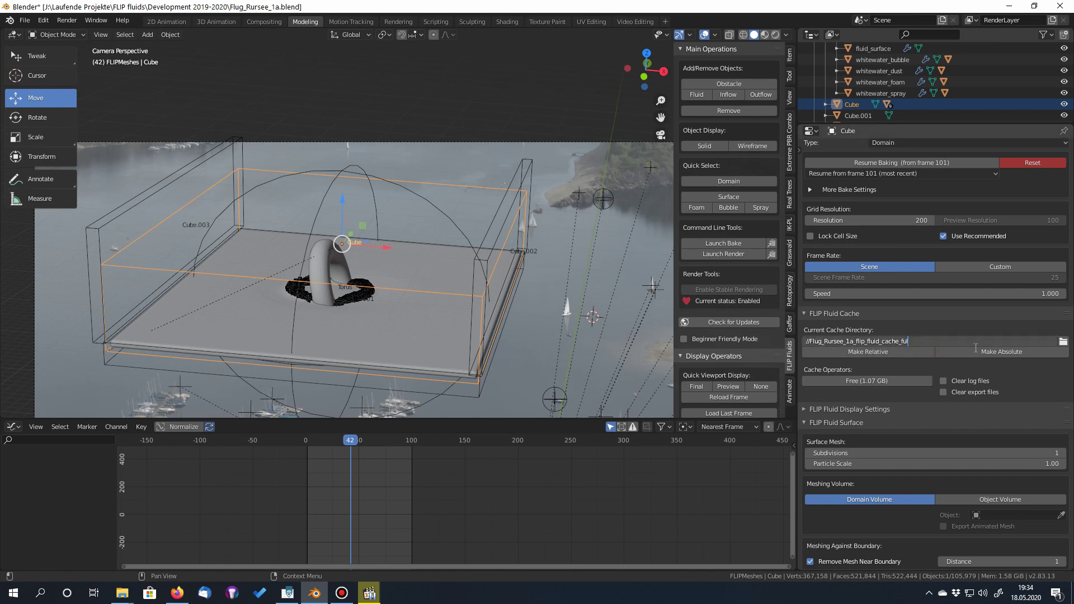
key("Return")
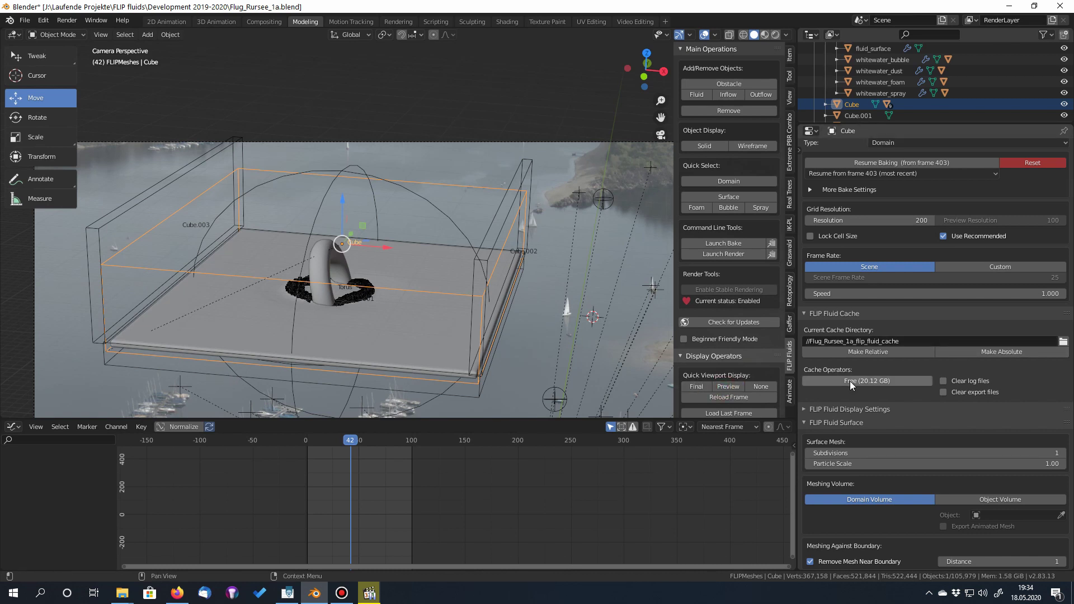
left_click(739, 398)
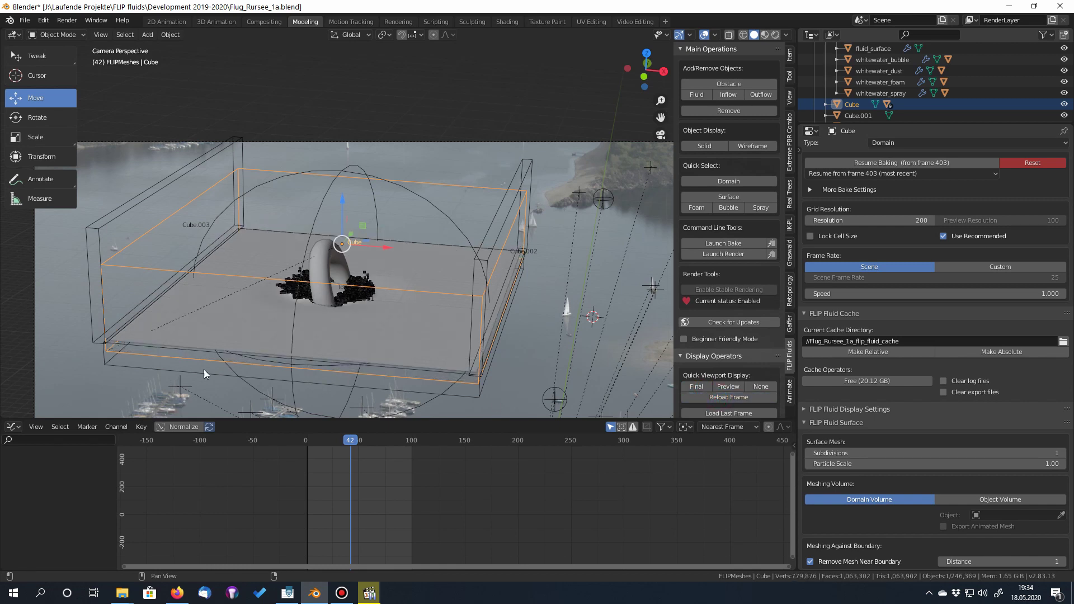
middle_click_drag(216, 358, 370, 327)
scroll(248, 267, "up", 3)
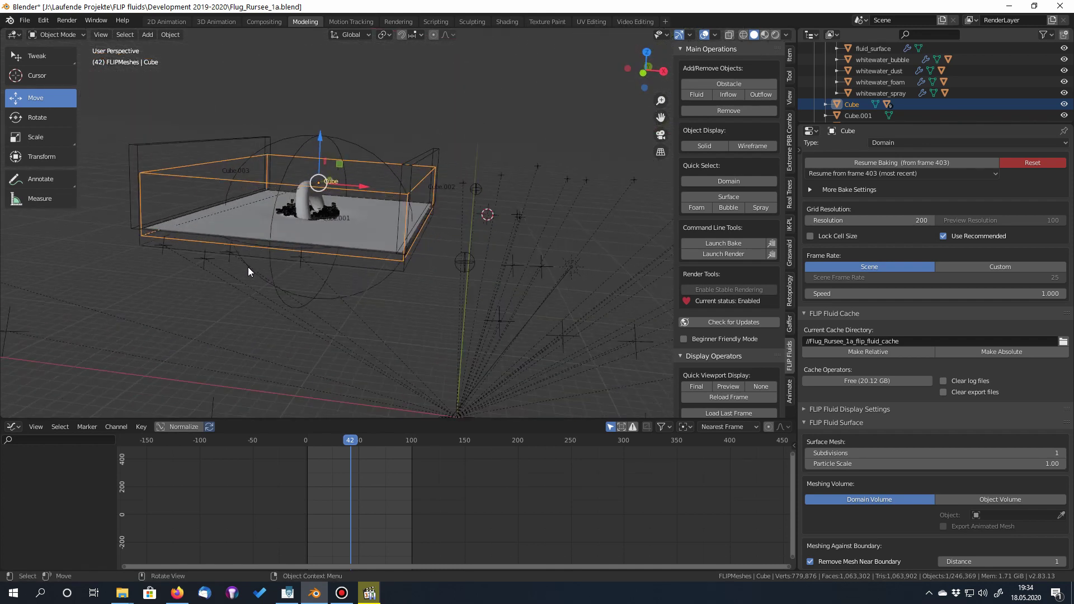
middle_click_drag(254, 306, 330, 320, "shift")
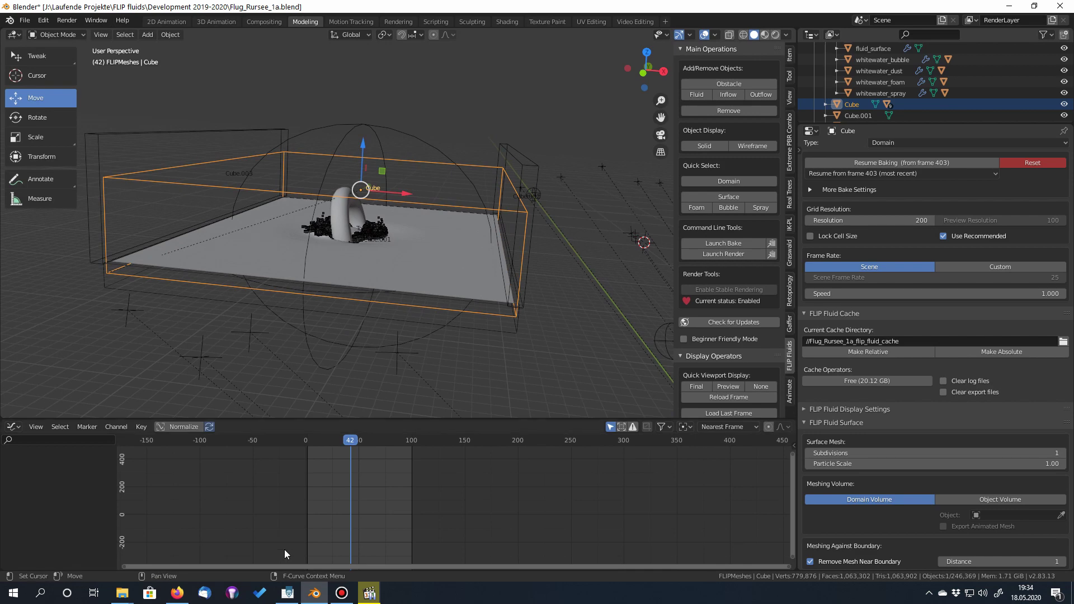
Switch to the media player and play the rendered torus video.
left_click(364, 593)
left_click(124, 538)
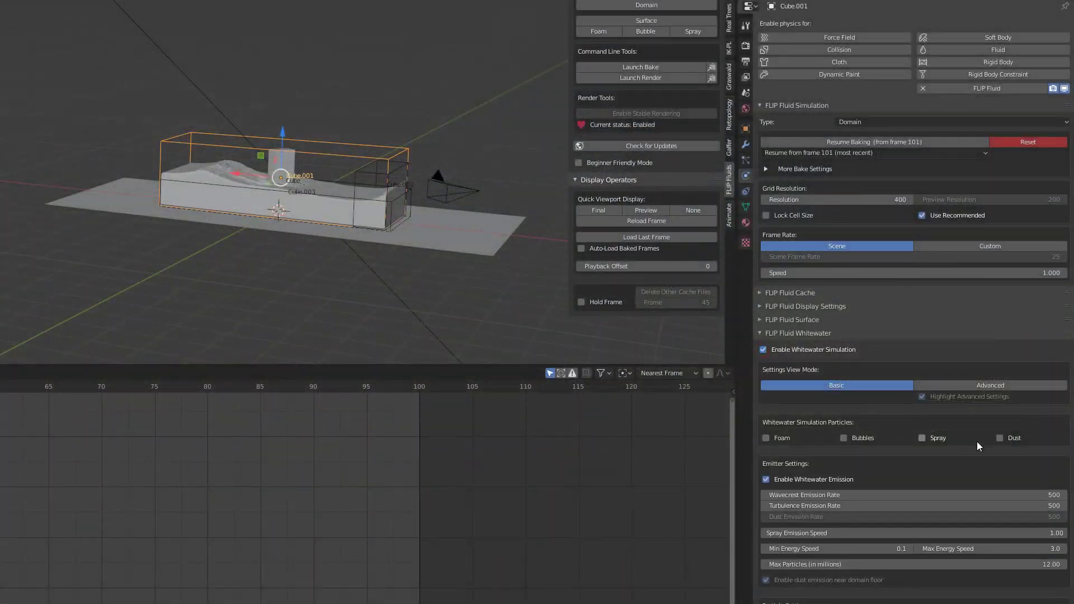
Toggle Dust in the domain's whitewater particles, and open the Spray Emission Speed value for editing in the Spray_Speed_2 scene.
left_click(1001, 438)
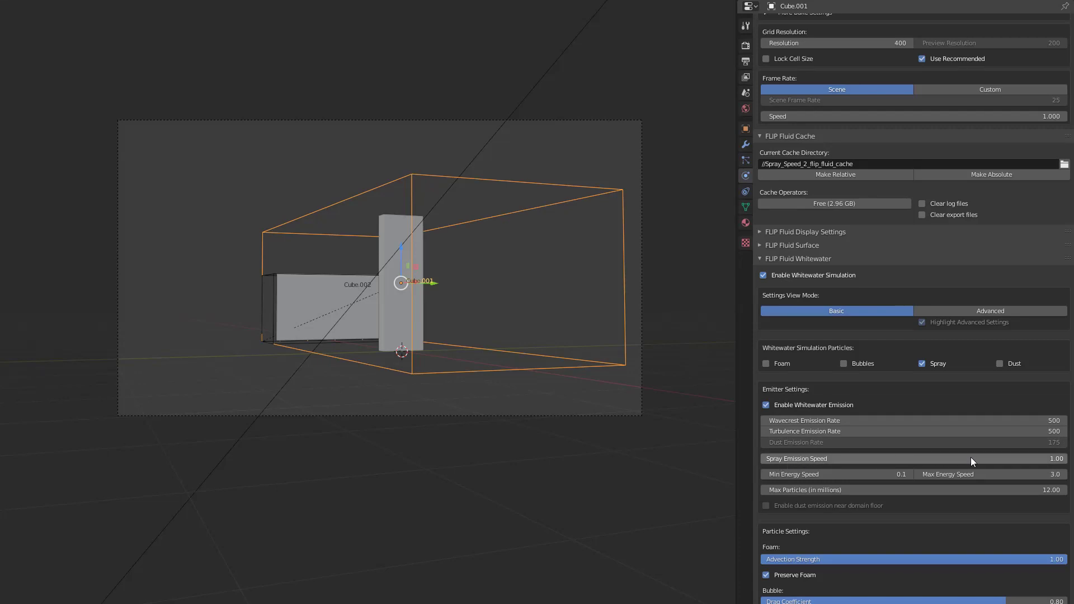
left_click(972, 458)
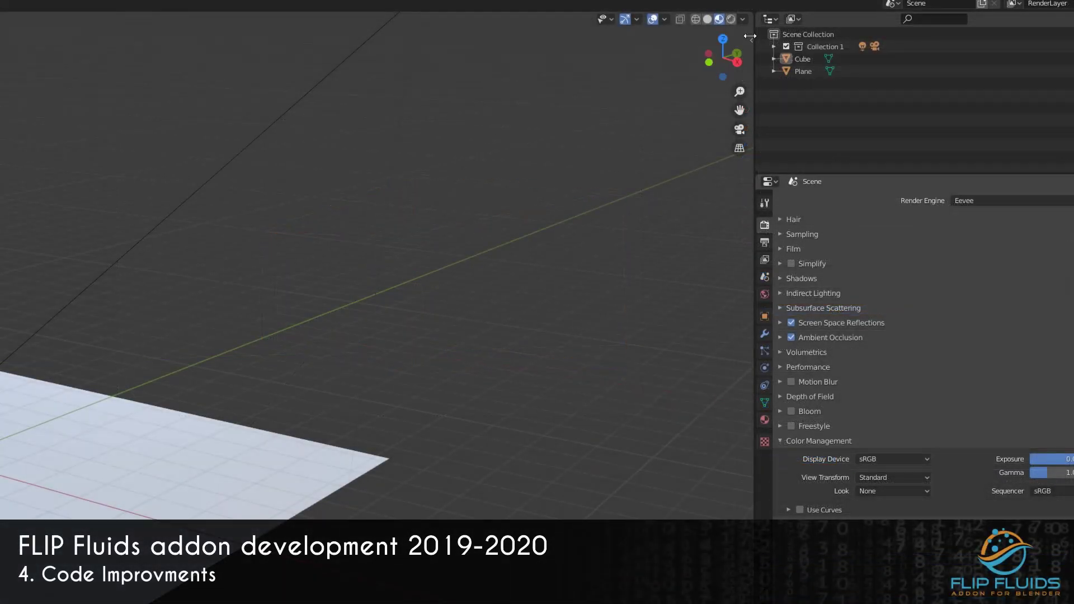
Show the FLIP Fluids tools beside the viewport in the wall-and-plane scene and bring up Blender's render commands.
key("n")
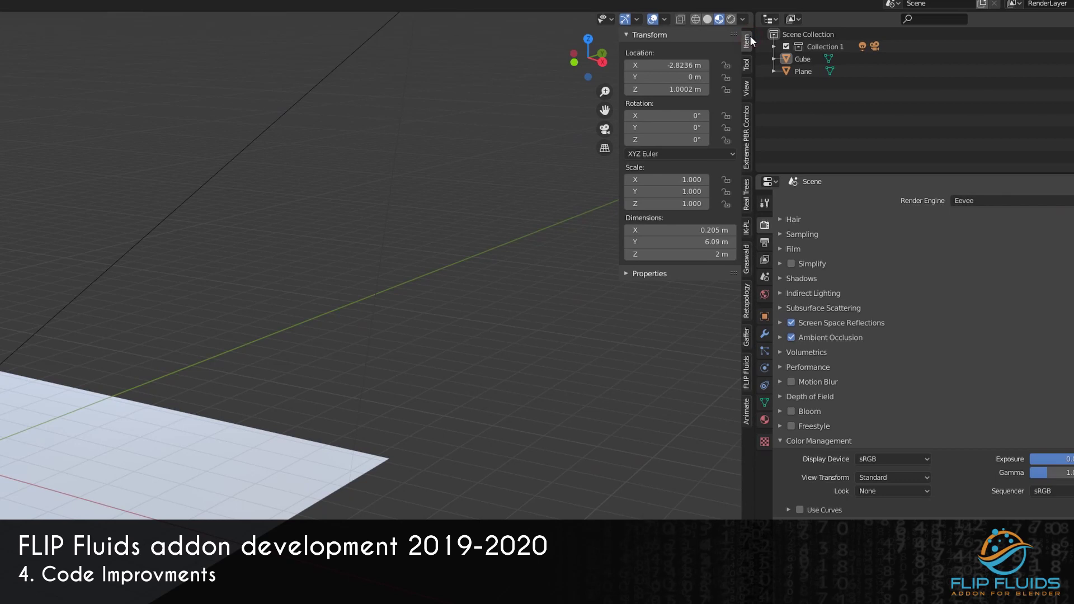
left_click(746, 372)
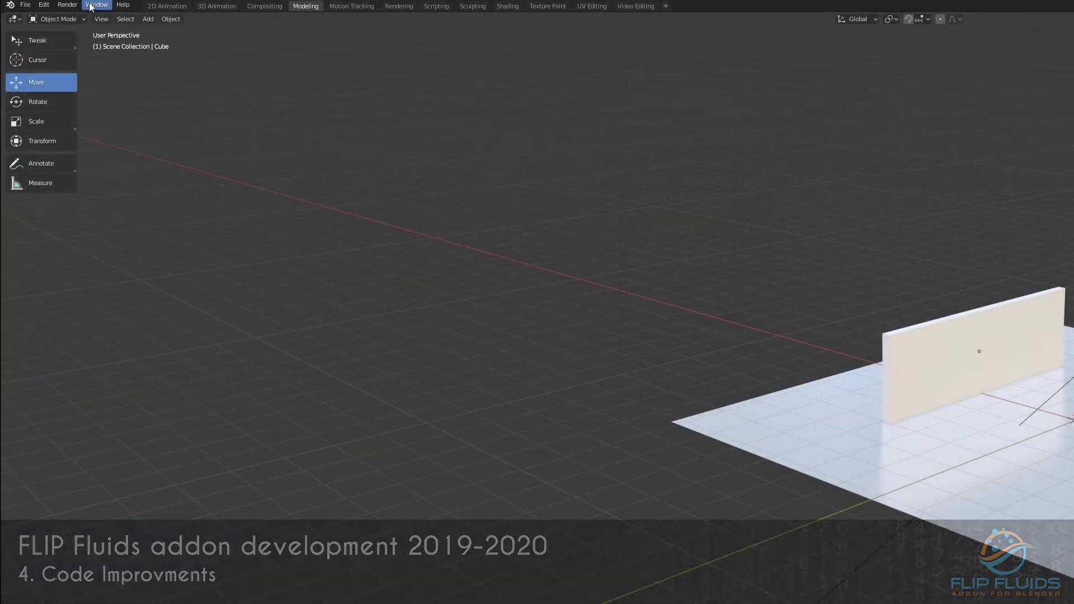
left_click(67, 5)
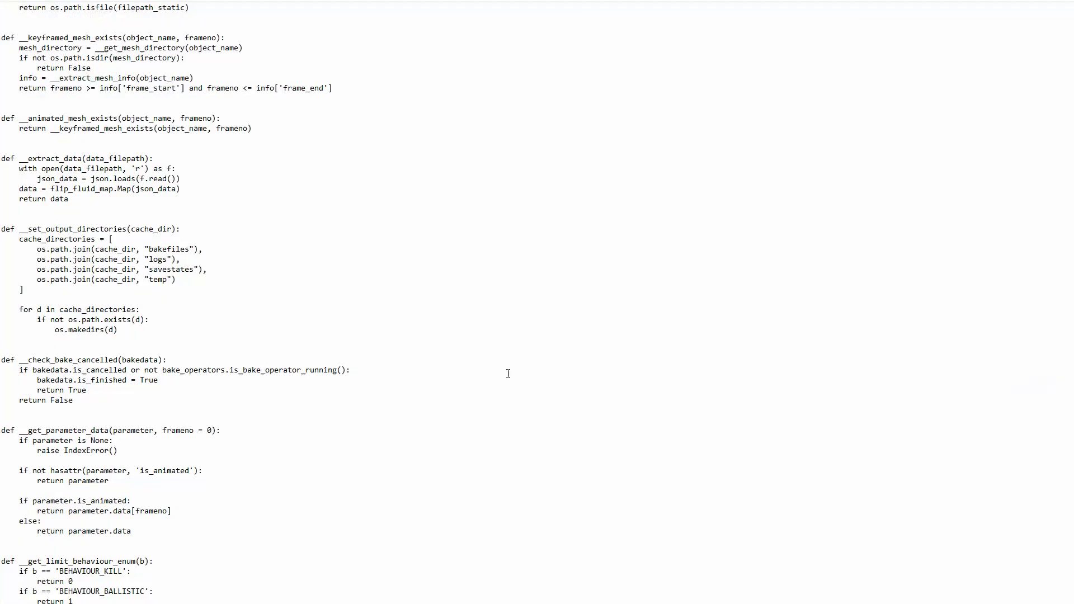
Read through the add-on's Python source code, from the mesh and cache helper functions to the save-state loading functions.
scroll(508, 374, "down", 10)
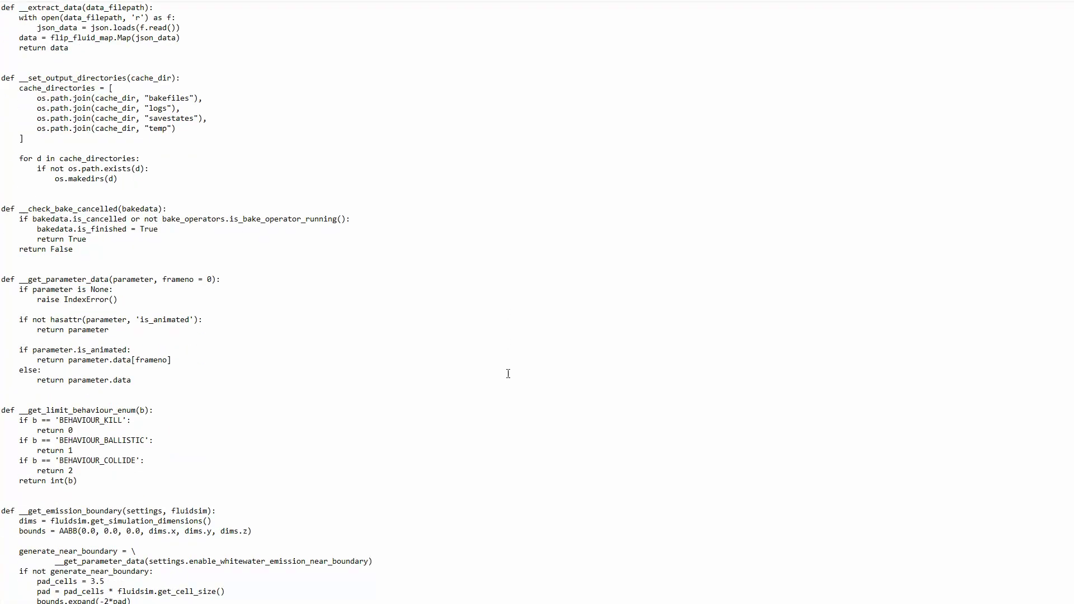
scroll(508, 374, "down", 5)
scroll(508, 374, "down", 20)
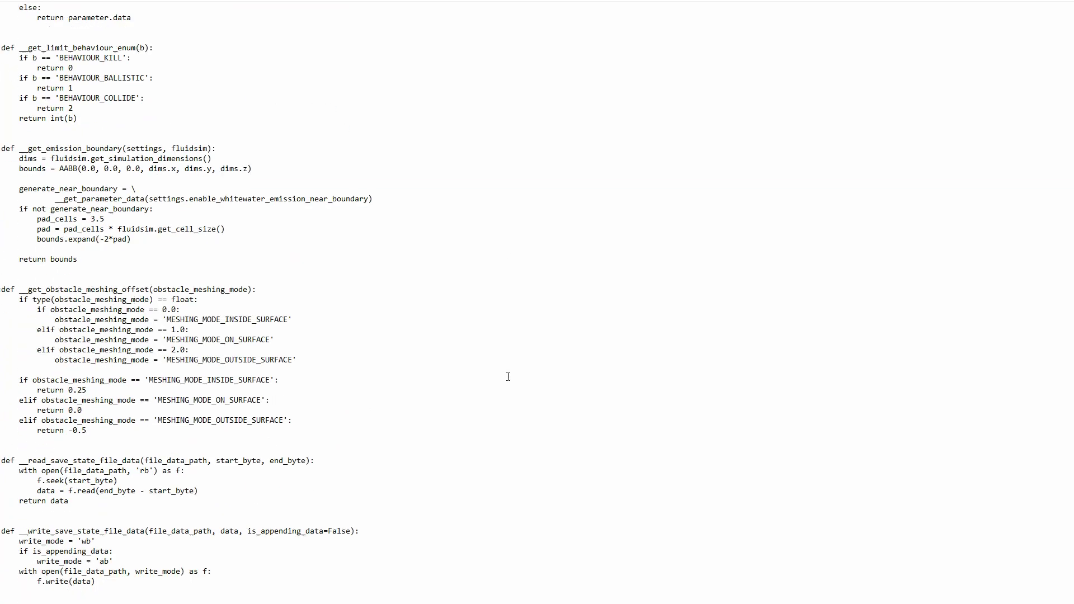
scroll(508, 377, "down", 20)
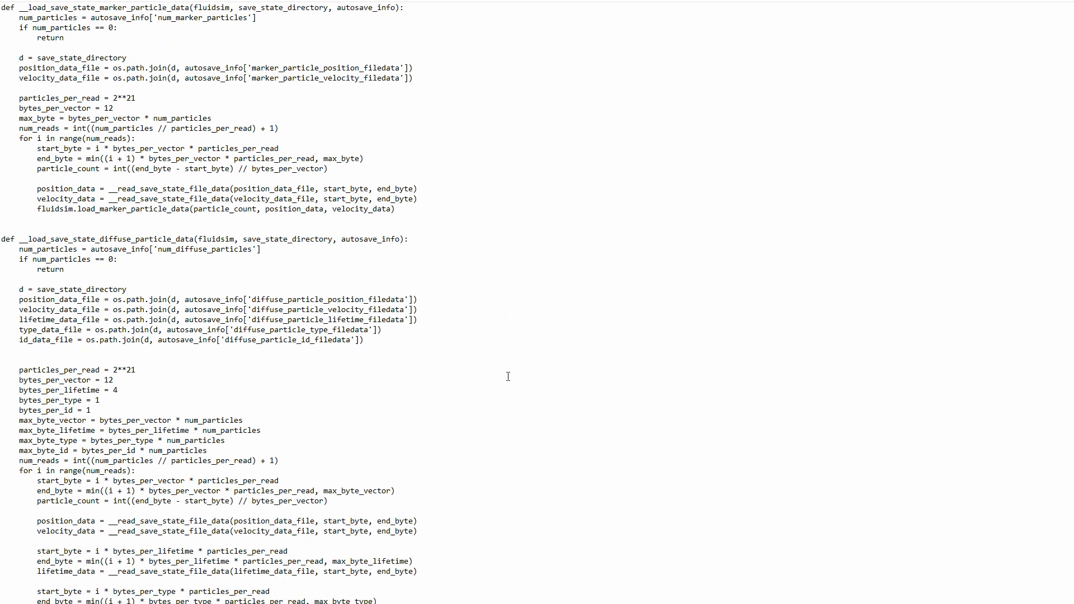
scroll(508, 377, "down", 20)
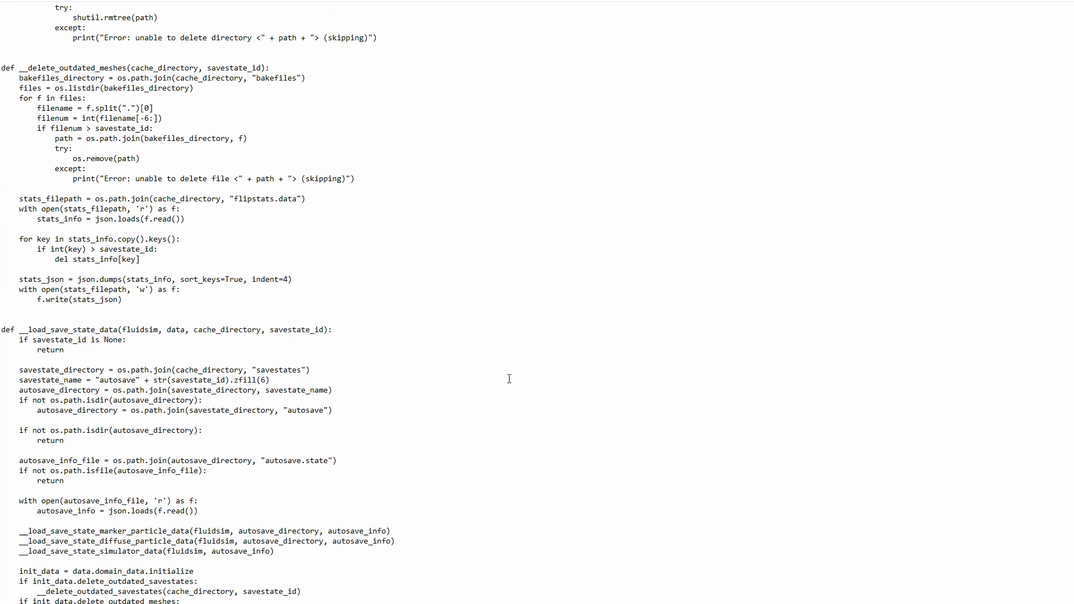
scroll(510, 380, "down", 20)
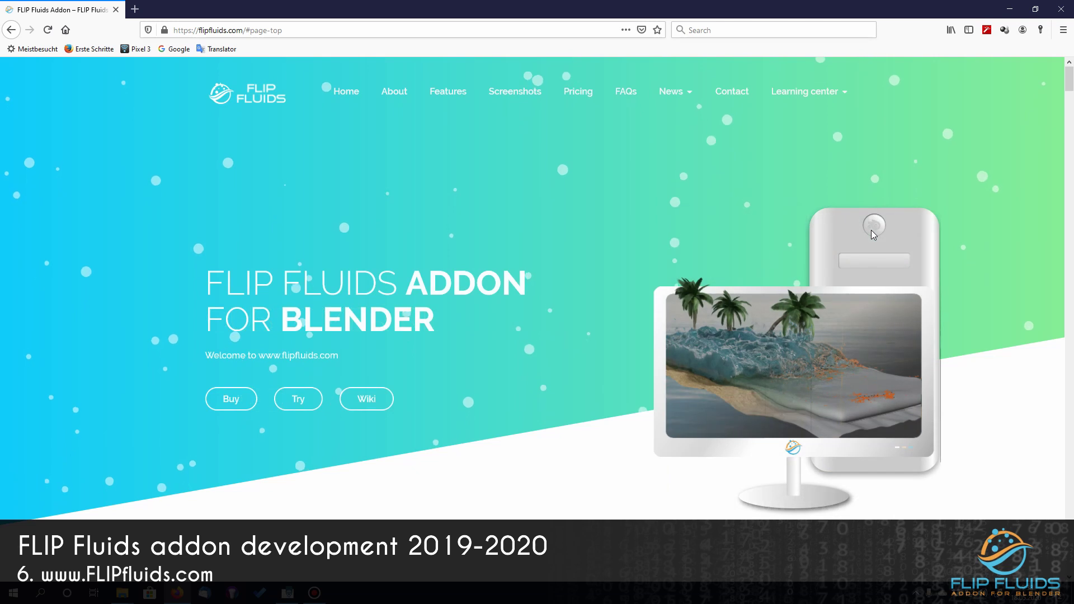
Browse the flipfluids.com home page down to the development news in Firefox, and read Weekly Development Notes #17.
scroll(558, 351, "down", 2)
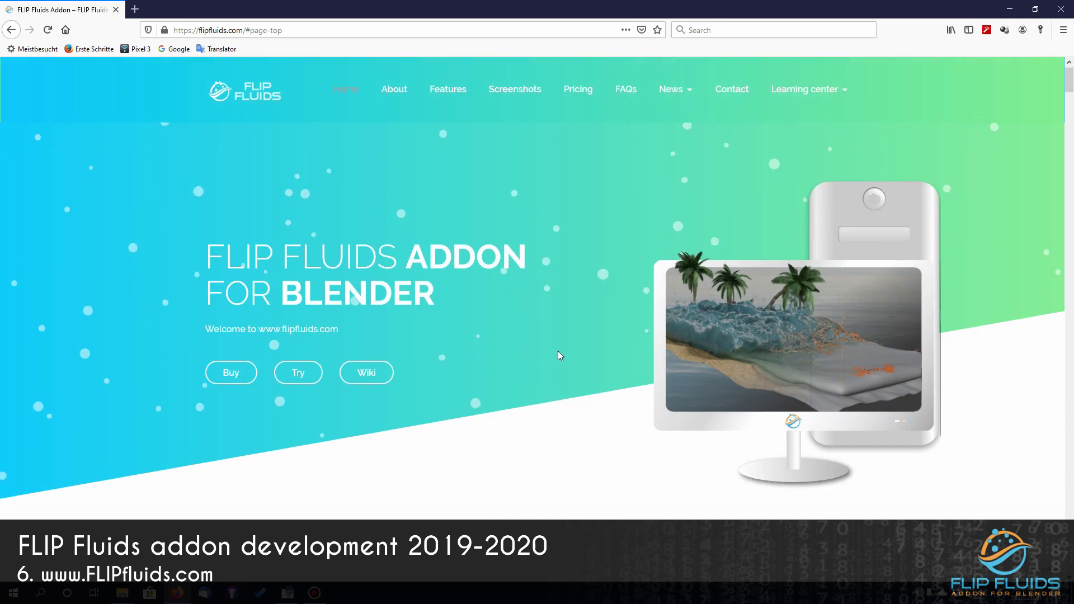
scroll(562, 355, "down", 4)
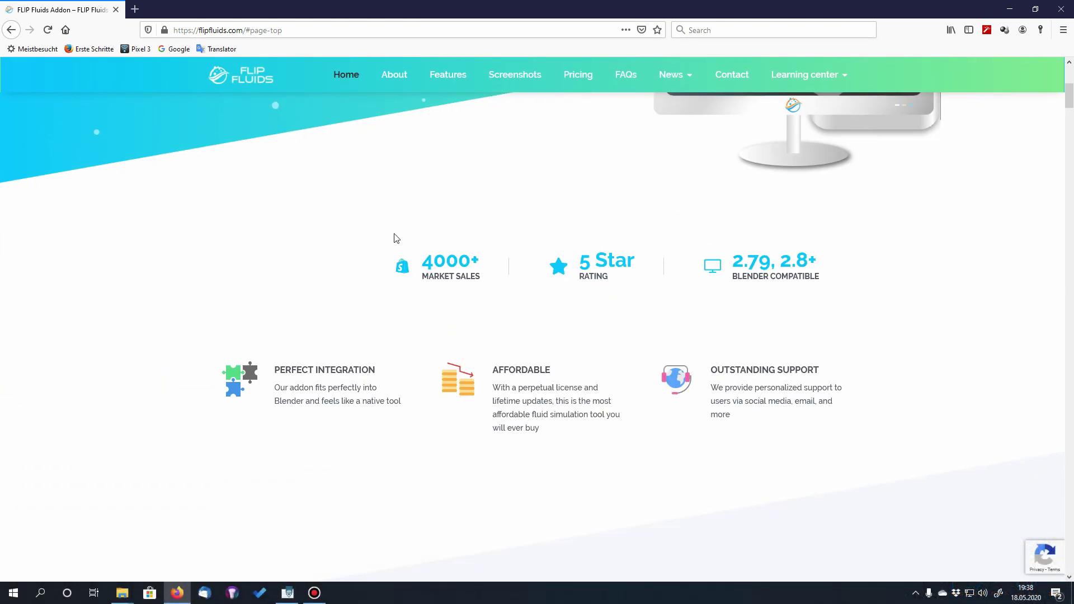
scroll(859, 362, "down", 5)
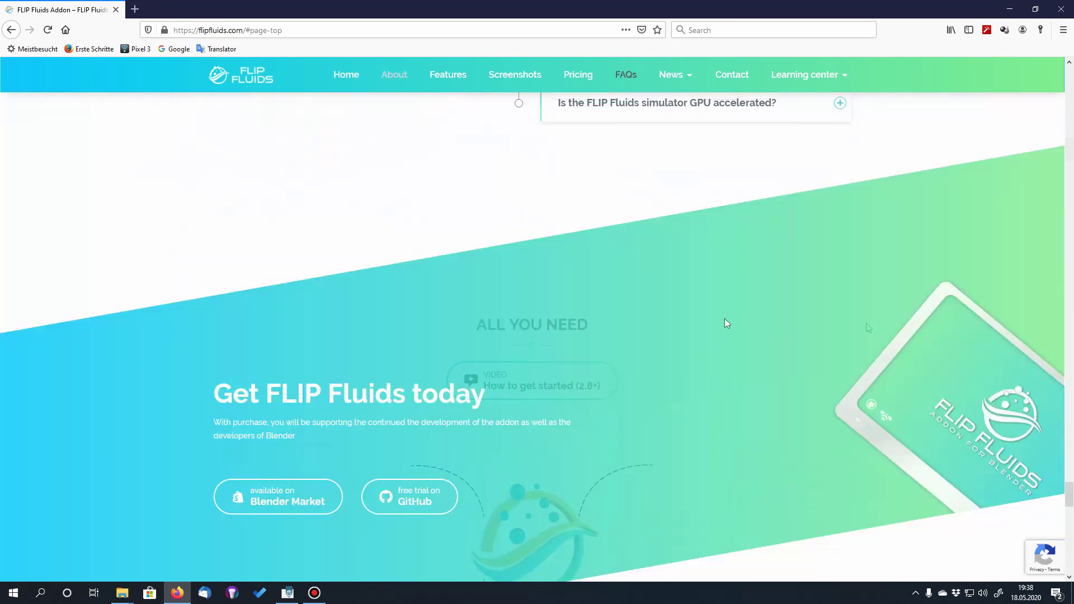
scroll(727, 319, "down", 13)
scroll(505, 234, "up", 6)
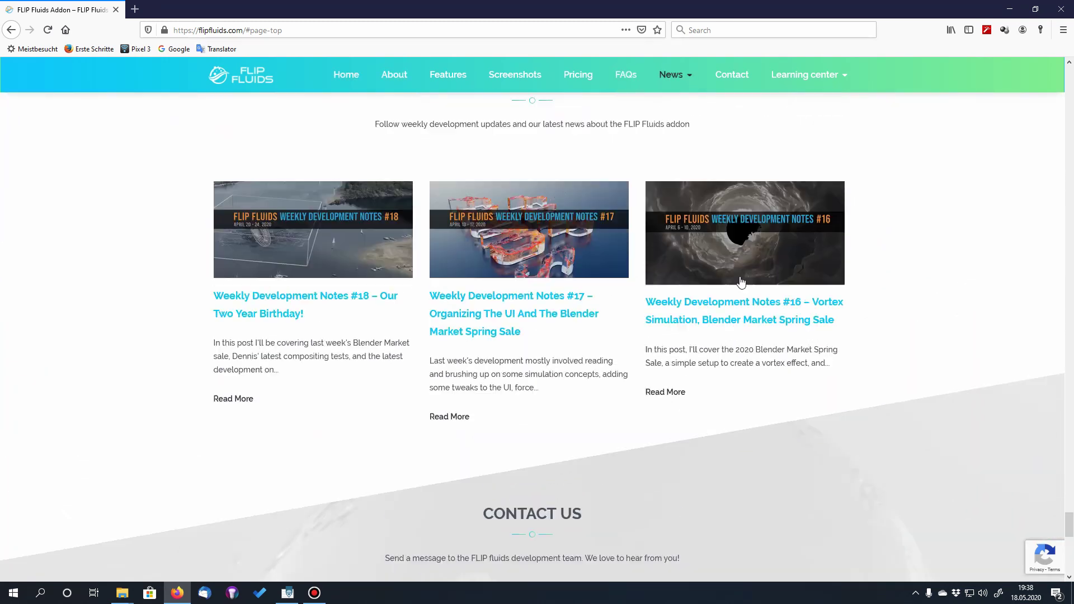
scroll(506, 234, "down", 2)
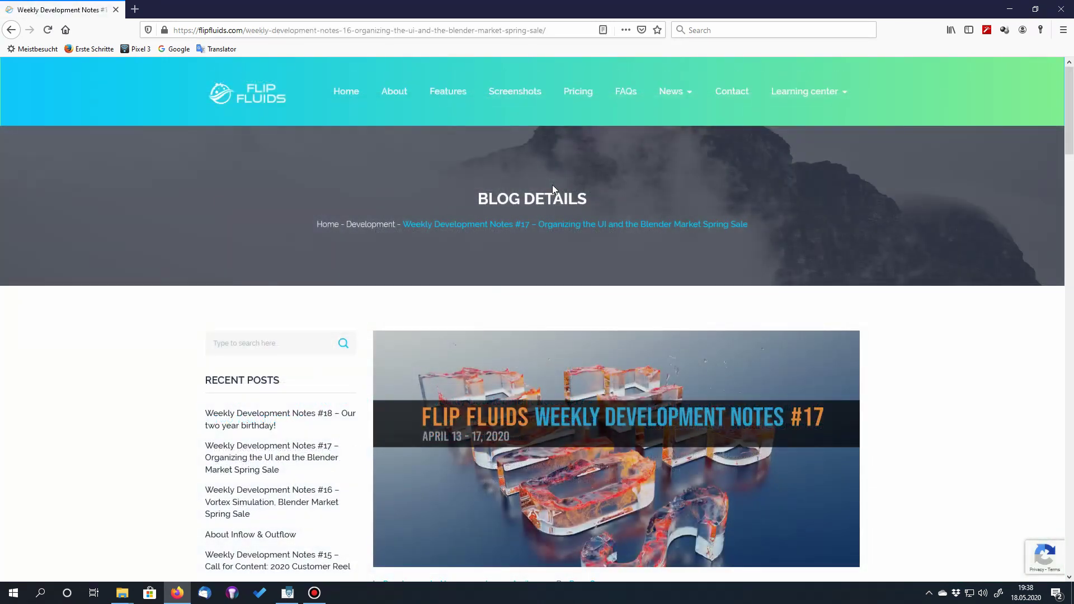
scroll(699, 254, "down", 15)
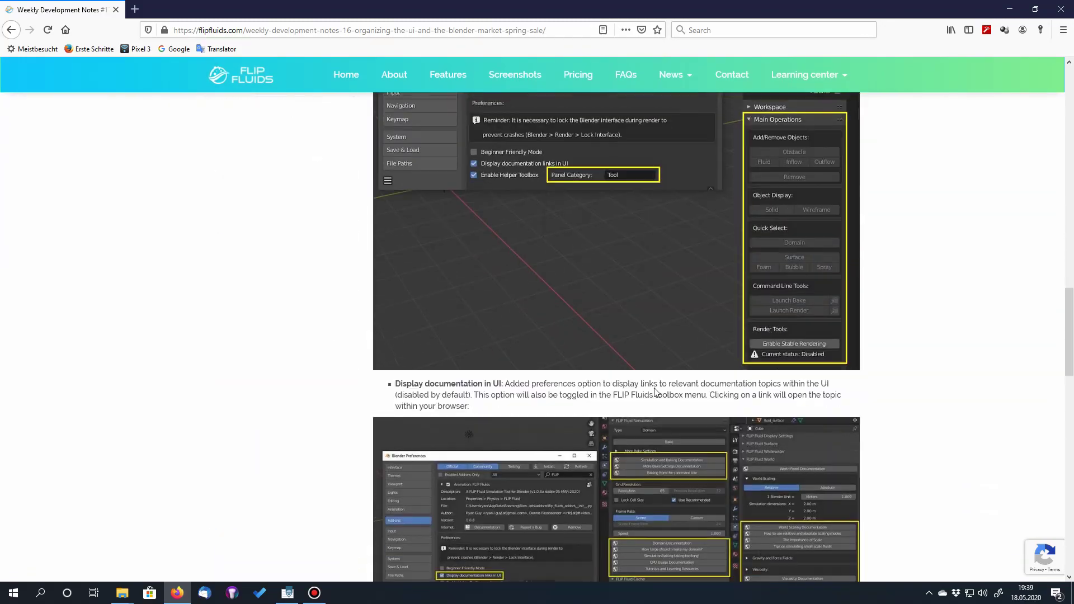
Read Weekly Development Notes #16 through to the end and return to the beginning of the article.
scroll(582, 356, "down", 8)
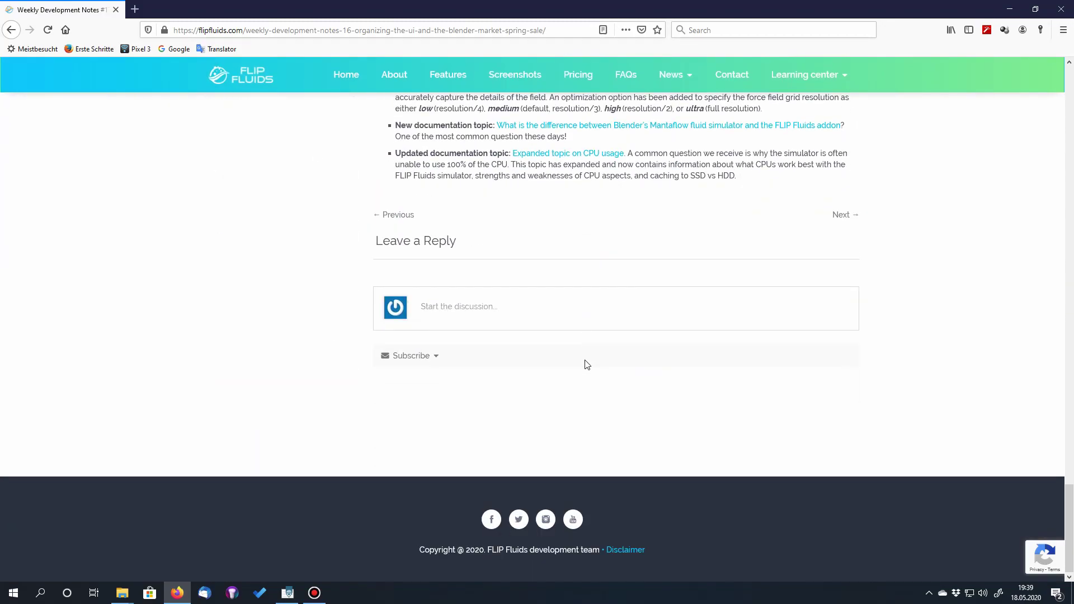
scroll(582, 356, "up", 15)
scroll(580, 353, "up", 20)
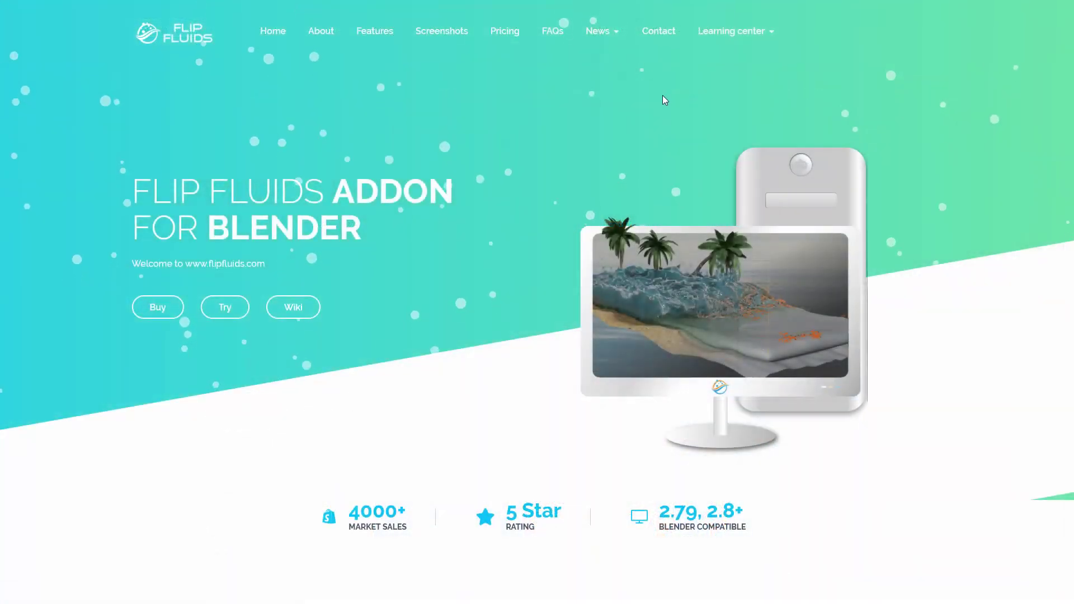
Open the FLIP Fluids documentation from the website's learning center and look over the wiki home page's user documentation topics.
mouse_move(776, 43)
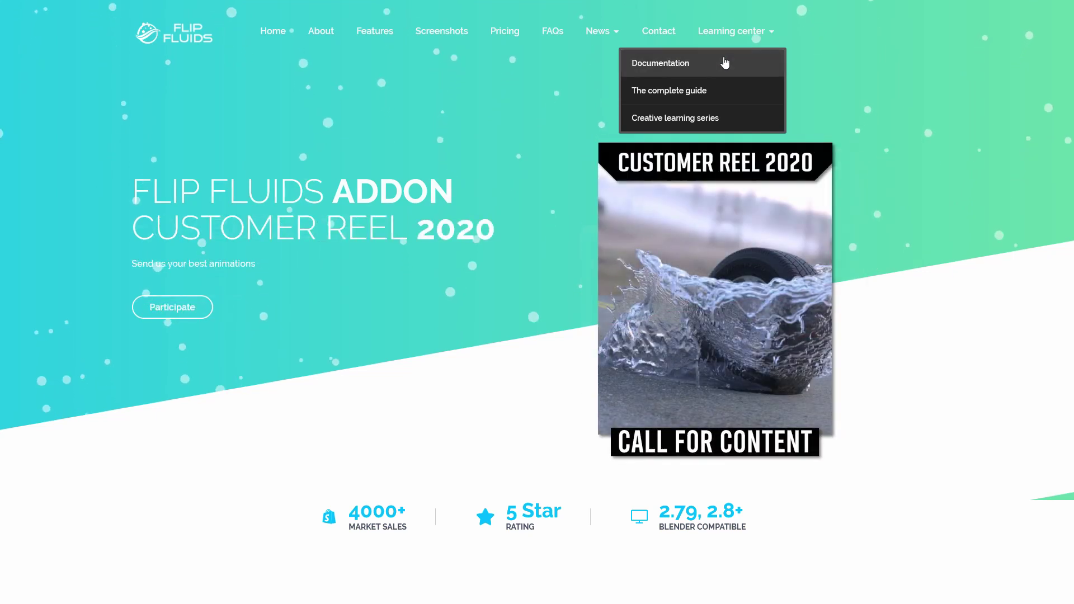
left_click(687, 66)
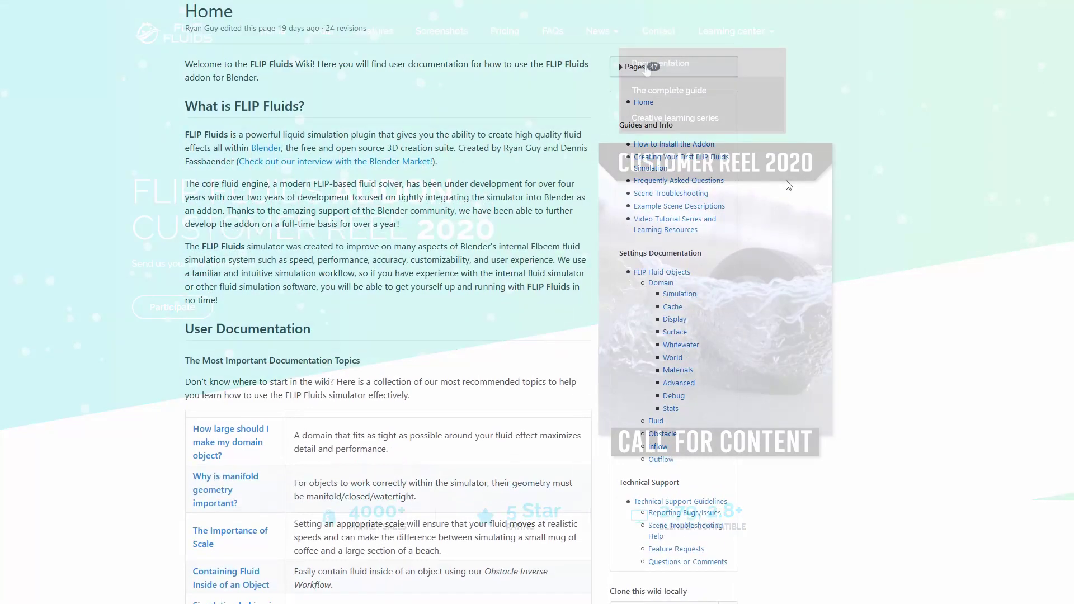
scroll(786, 184, "down", 3)
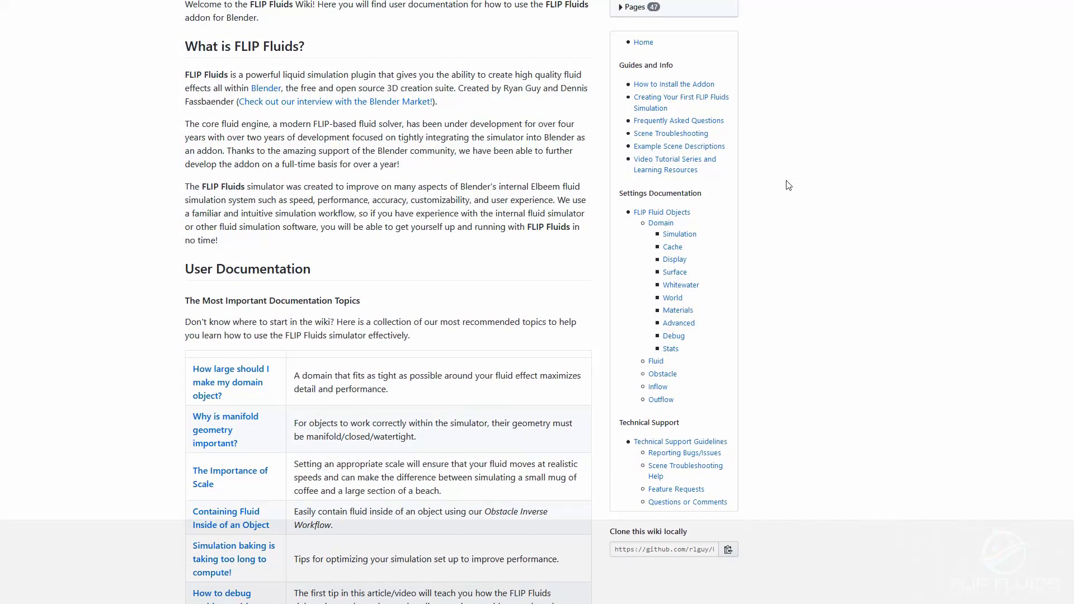
scroll(781, 135, "up", 1)
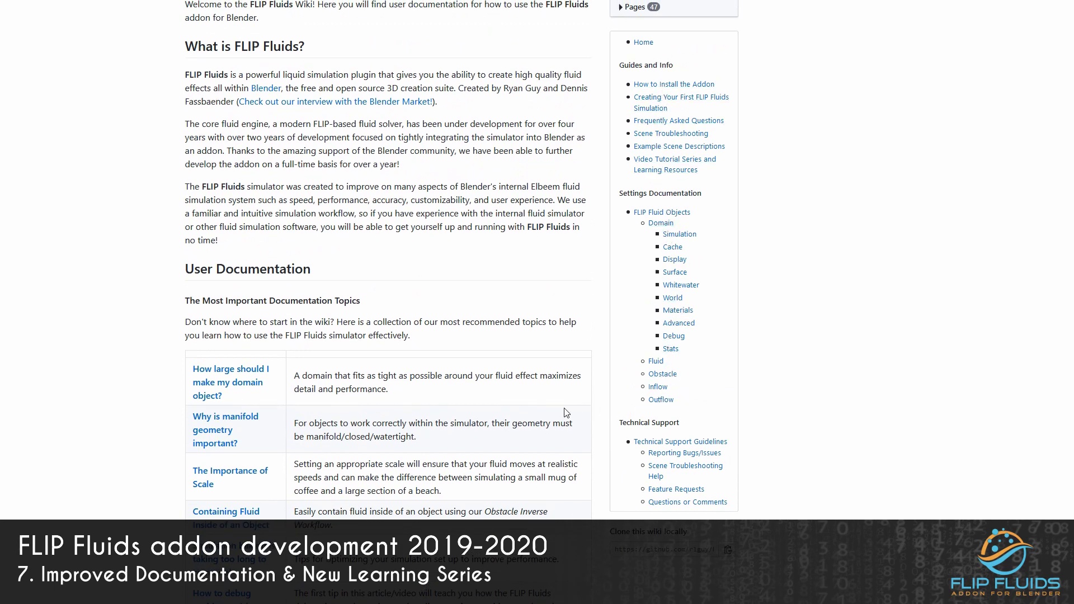
scroll(415, 411, "down", 1)
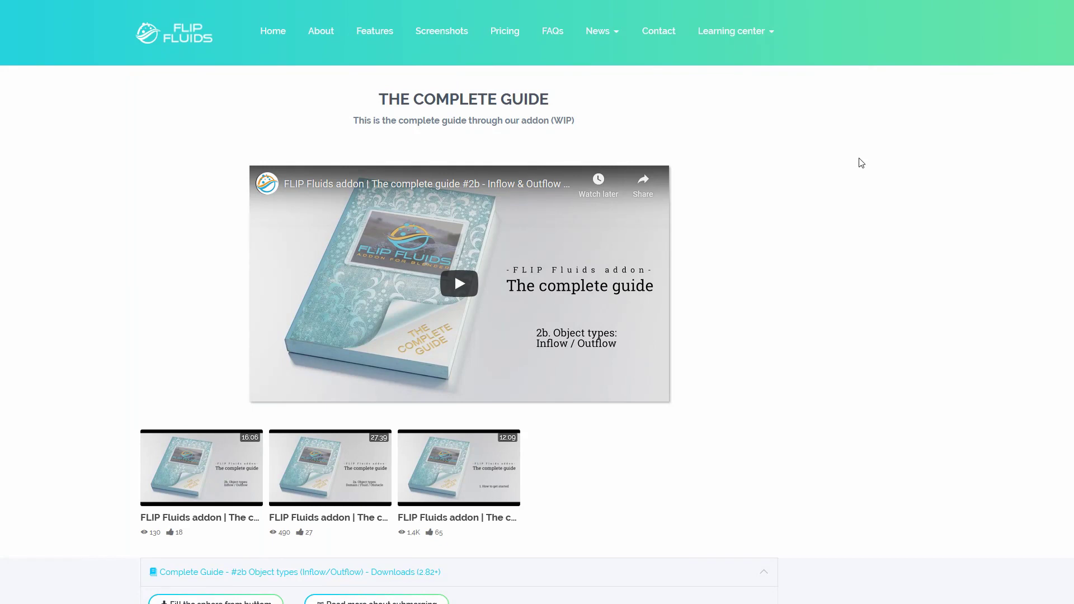
Look over The Complete Guide page, and open the Creative Learning Series page to view its videos.
scroll(862, 163, "down", 1)
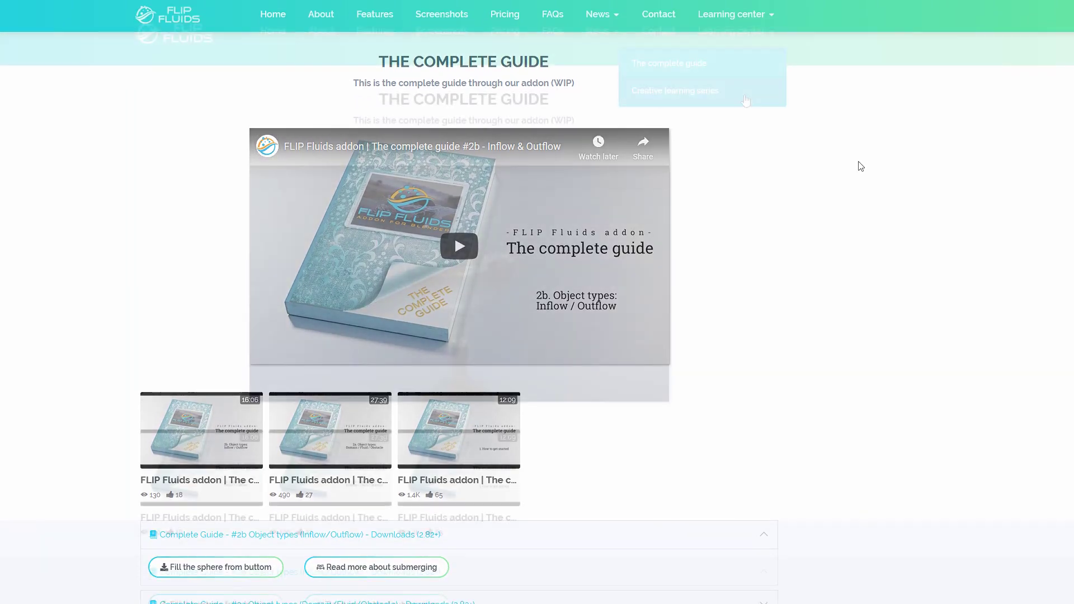
left_click(745, 95)
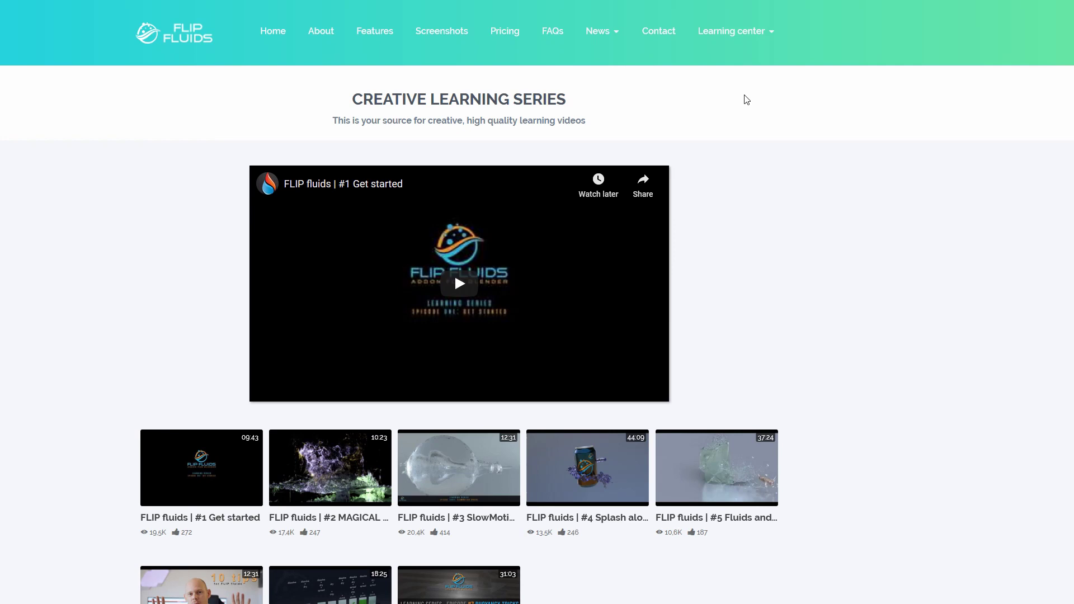
scroll(747, 100, "down", 1)
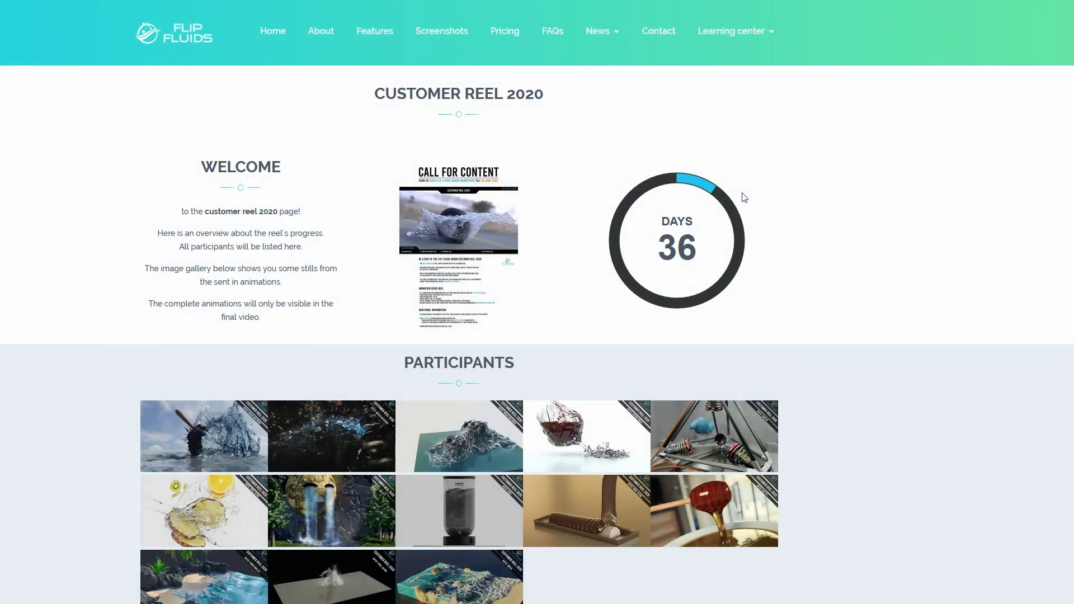
Browse the Customer Reel 2020 participants, enlarge the first gallery still, and page forward through the following entries.
scroll(744, 197, "down", 3)
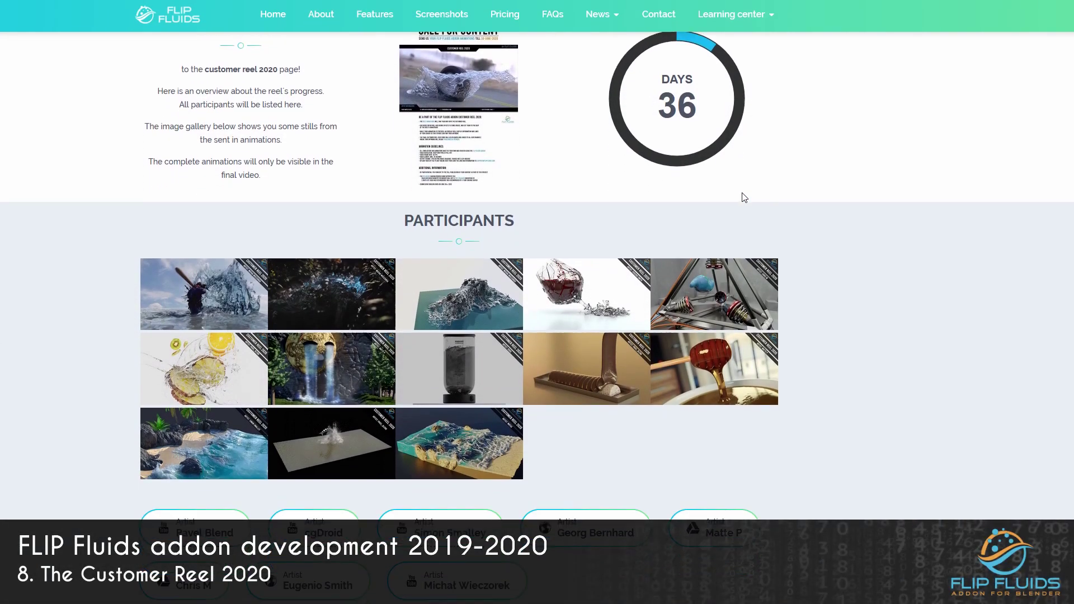
scroll(745, 197, "down", 2)
scroll(744, 198, "down", 1)
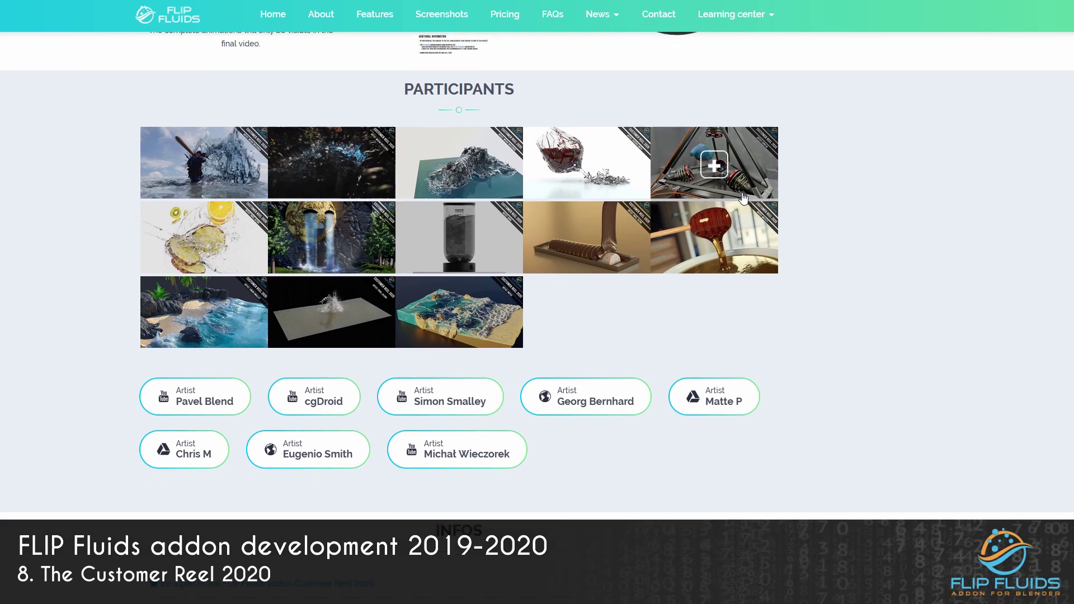
left_click(211, 152)
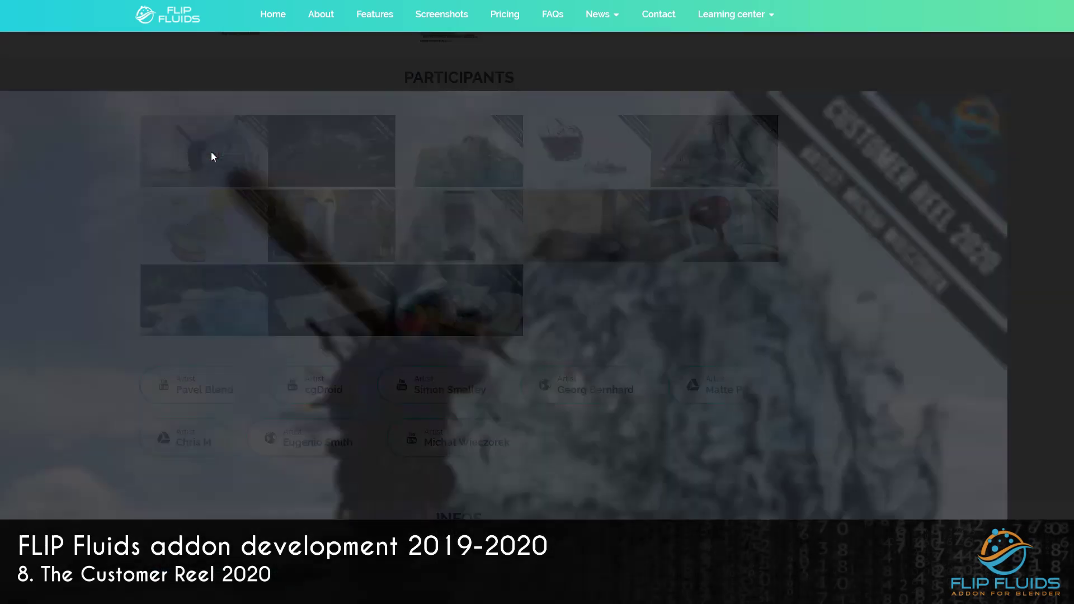
scroll(483, 176, "down", 1)
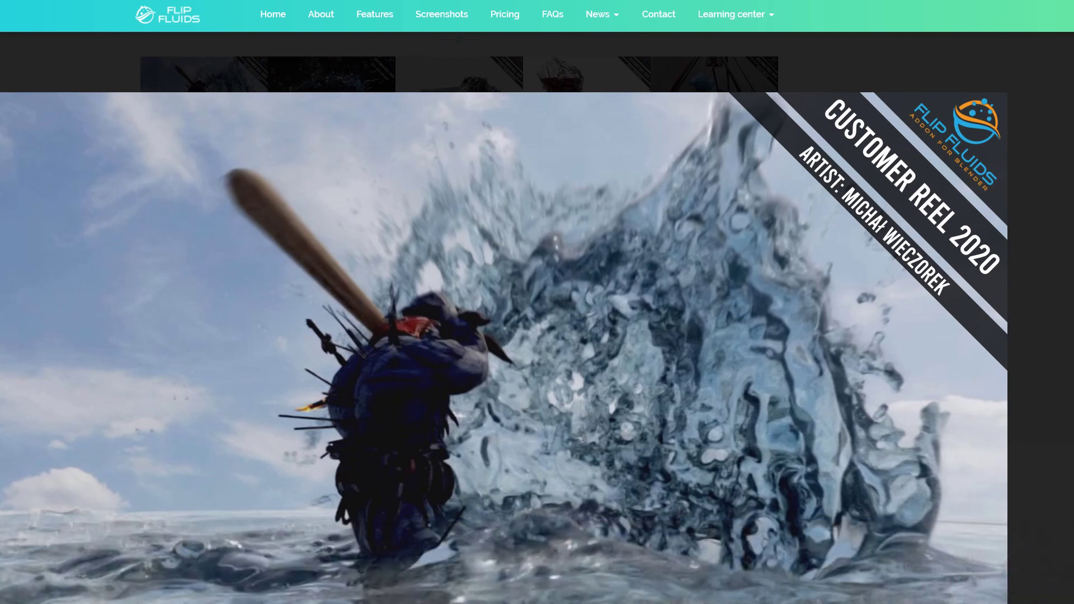
key("Right")
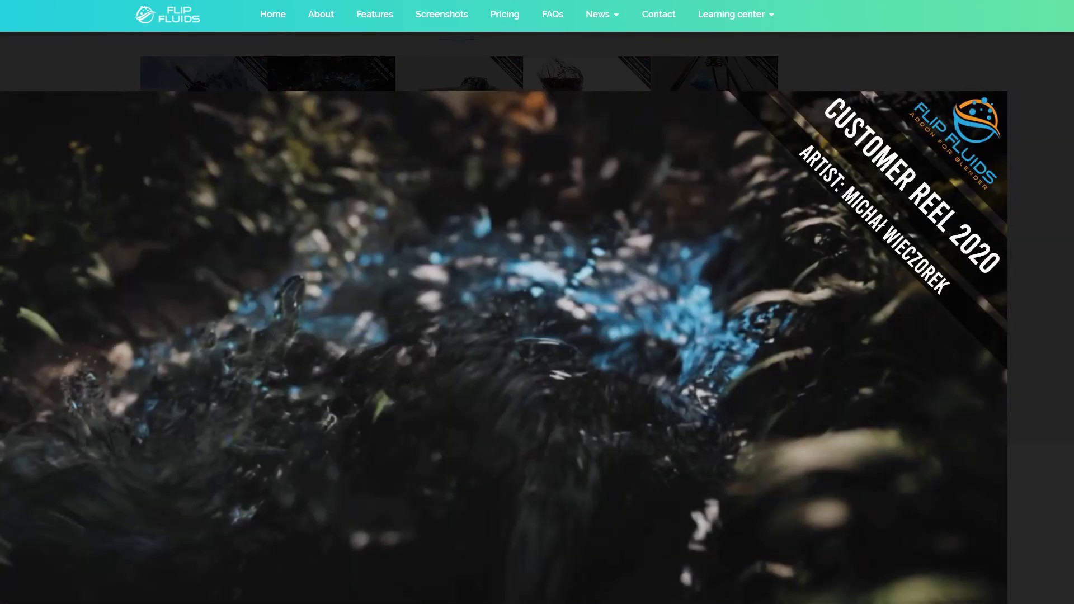
key("Right")
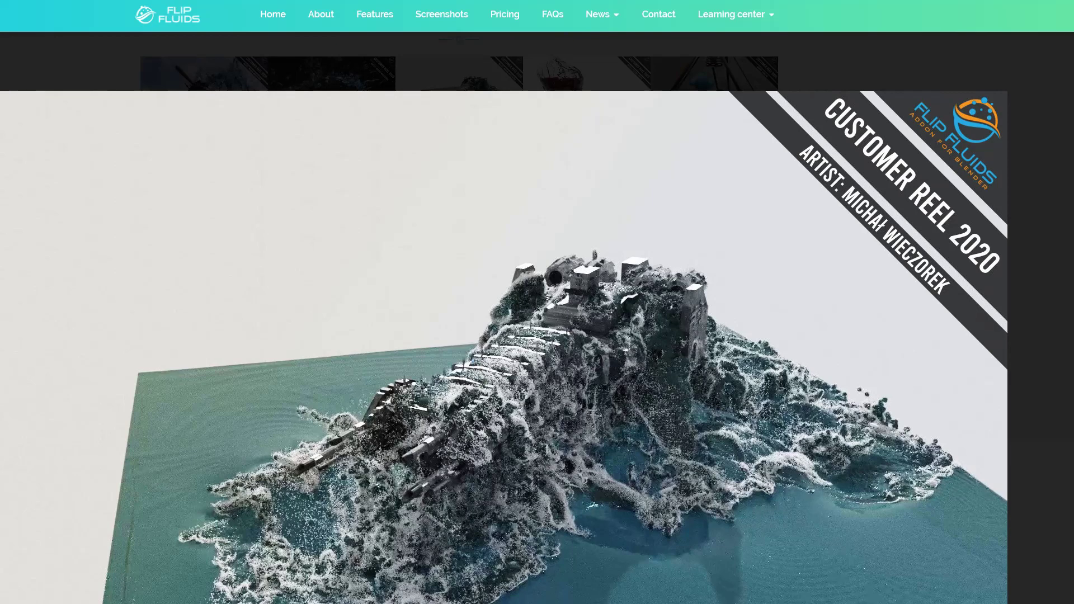
key("Right")
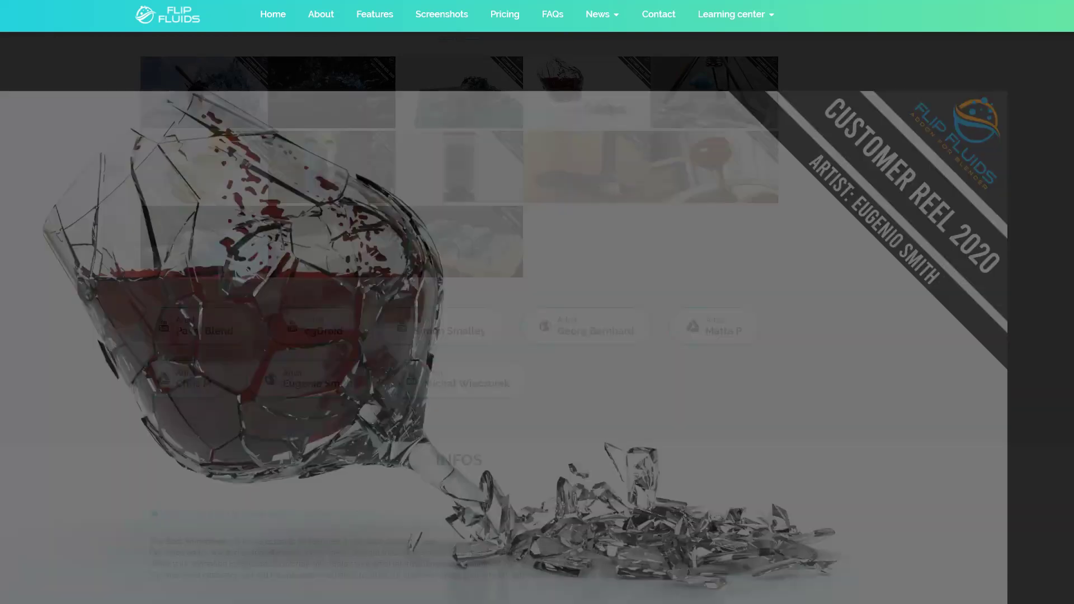
key("Right")
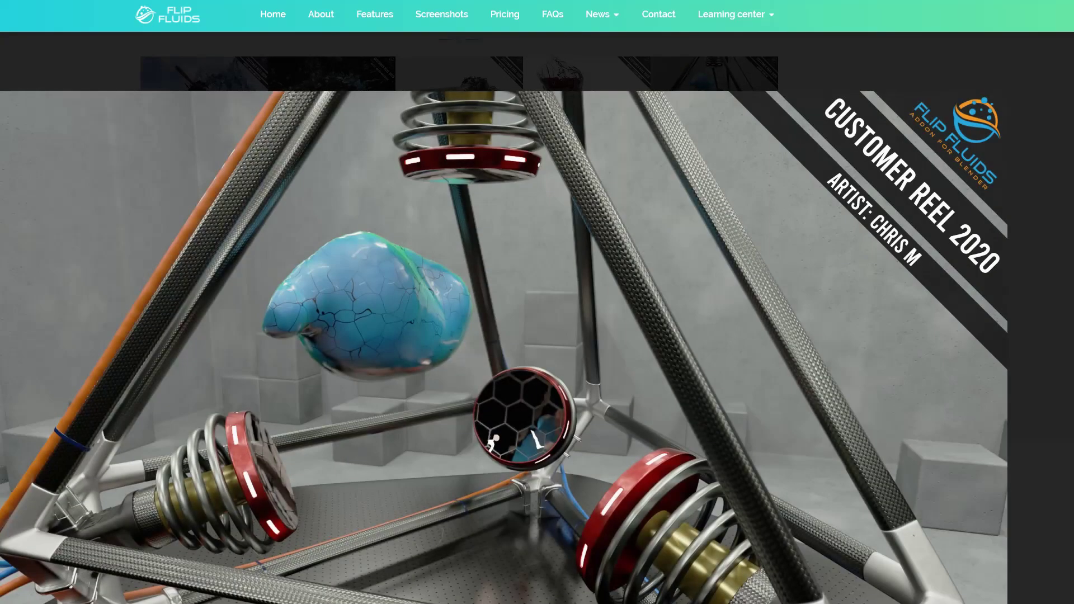
key("Right")
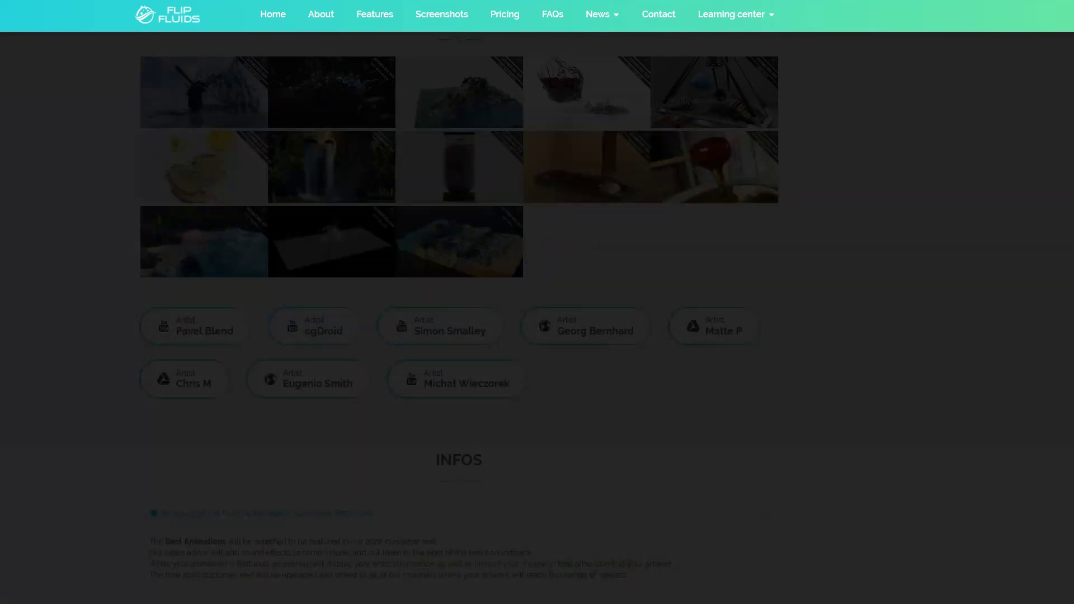
key("Right")
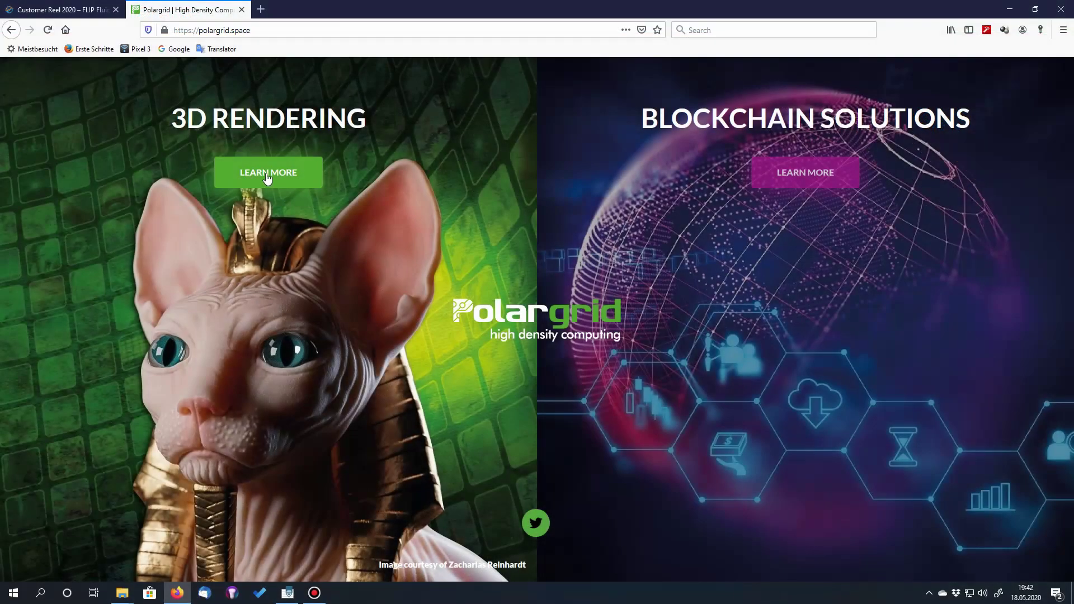
Enter Polargrid's 3D Rendering section and look through the Blender plugin downloads page down to the render and baking services video.
left_click(268, 178)
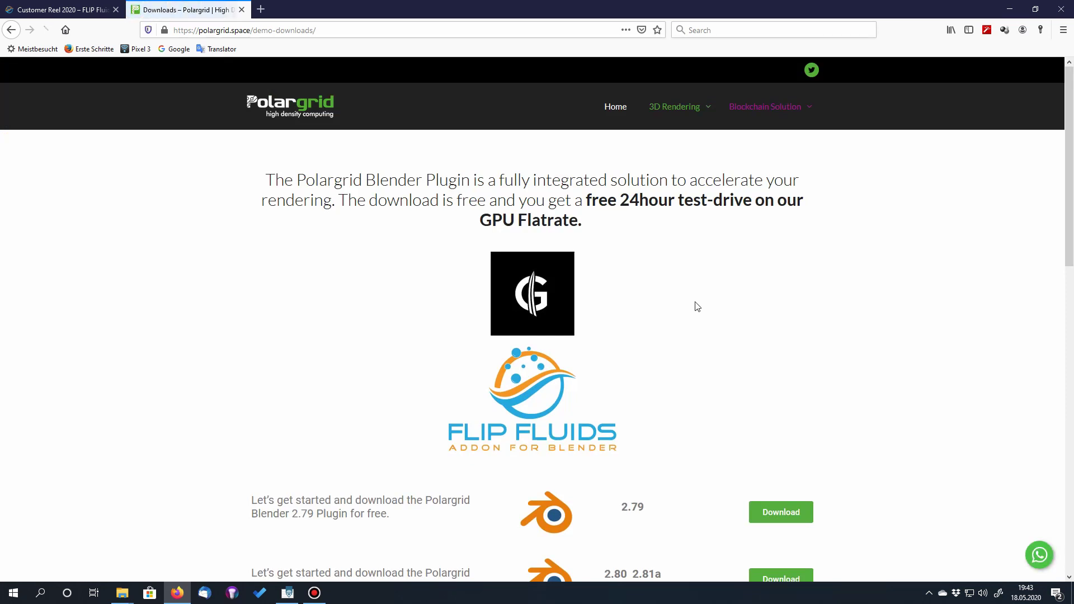
scroll(697, 307, "down", 4)
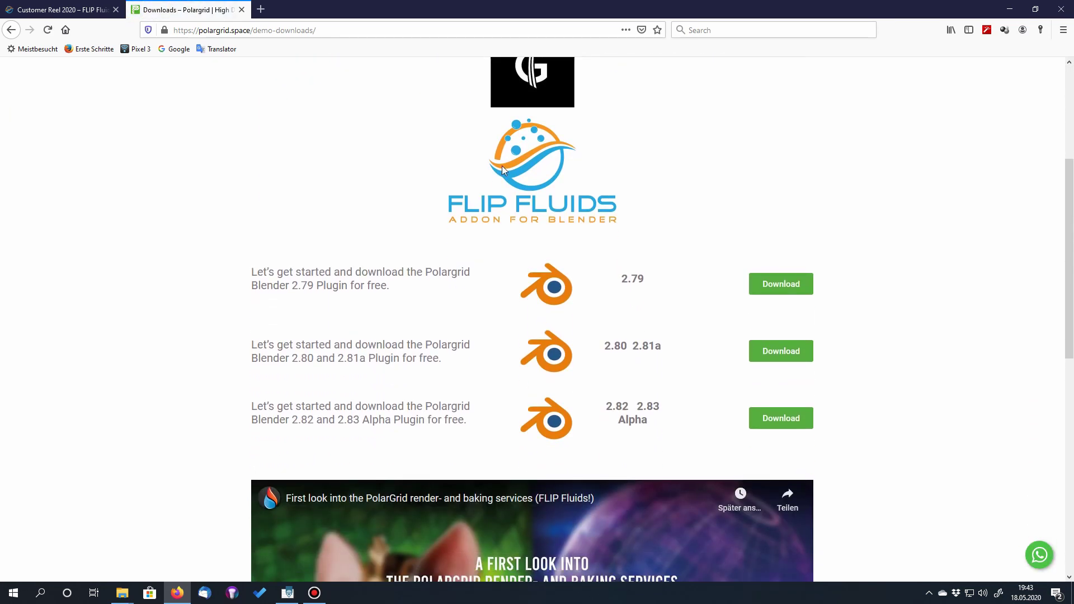
scroll(698, 273, "down", 4)
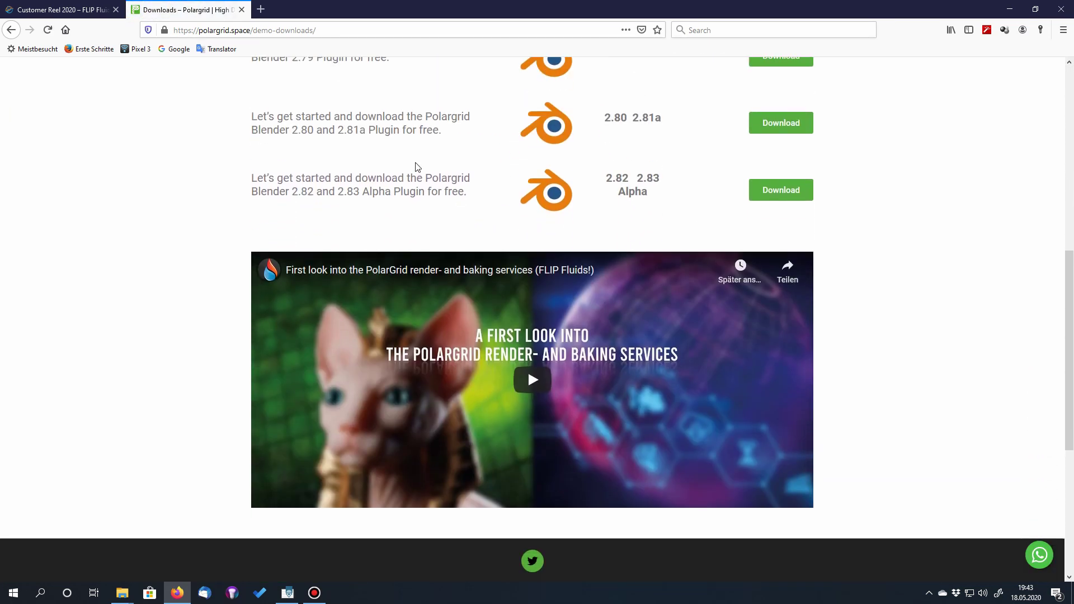
scroll(415, 168, "up", 2)
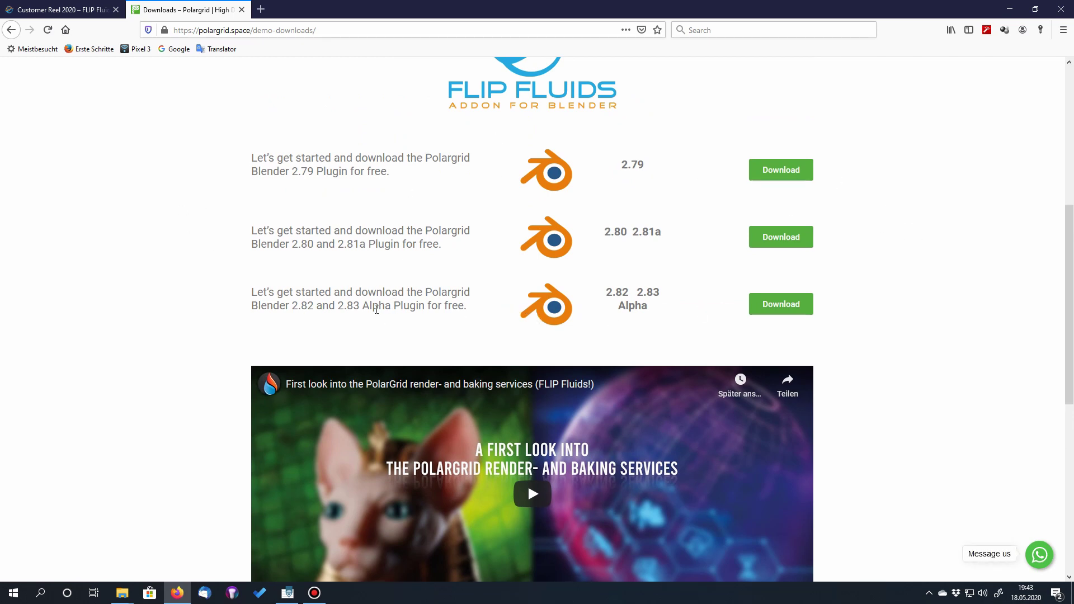
scroll(873, 316, "down", 3)
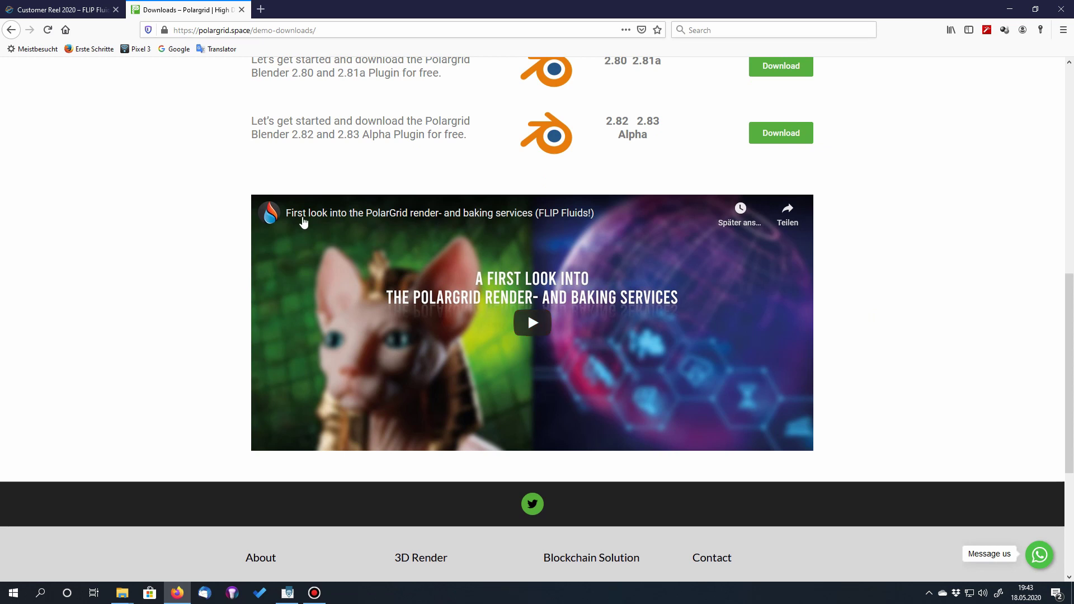